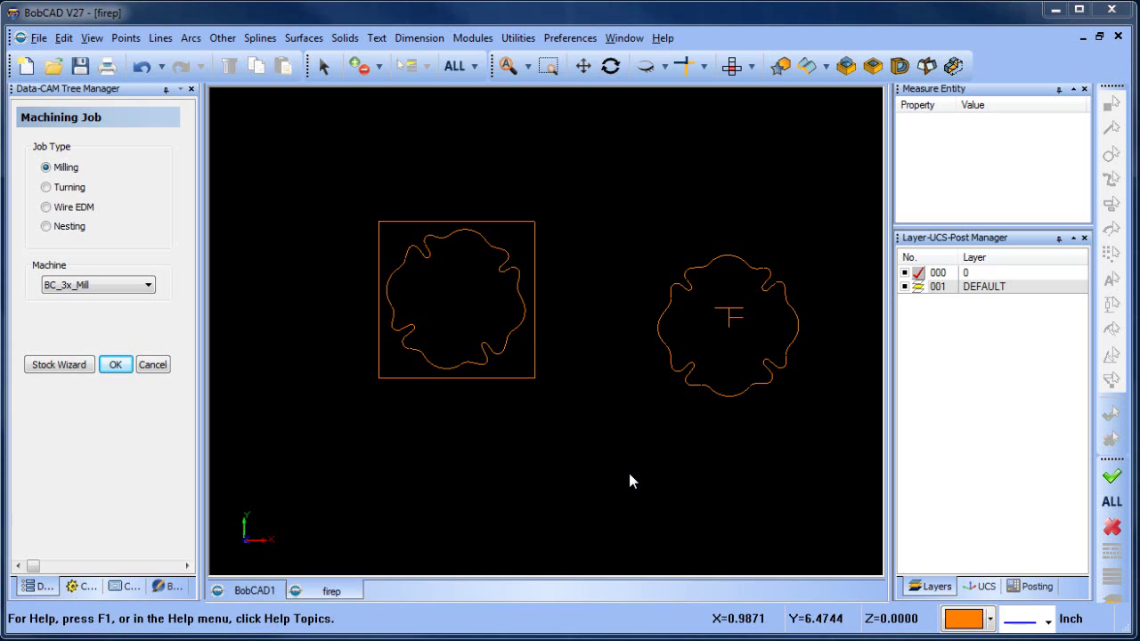
- Add a new layer 002 from the DEFAULT layer, keeping its default name
{"action": "right_click", "coordinate": [639, 196]}
{"action": "left_click", "coordinate": [667, 220]}
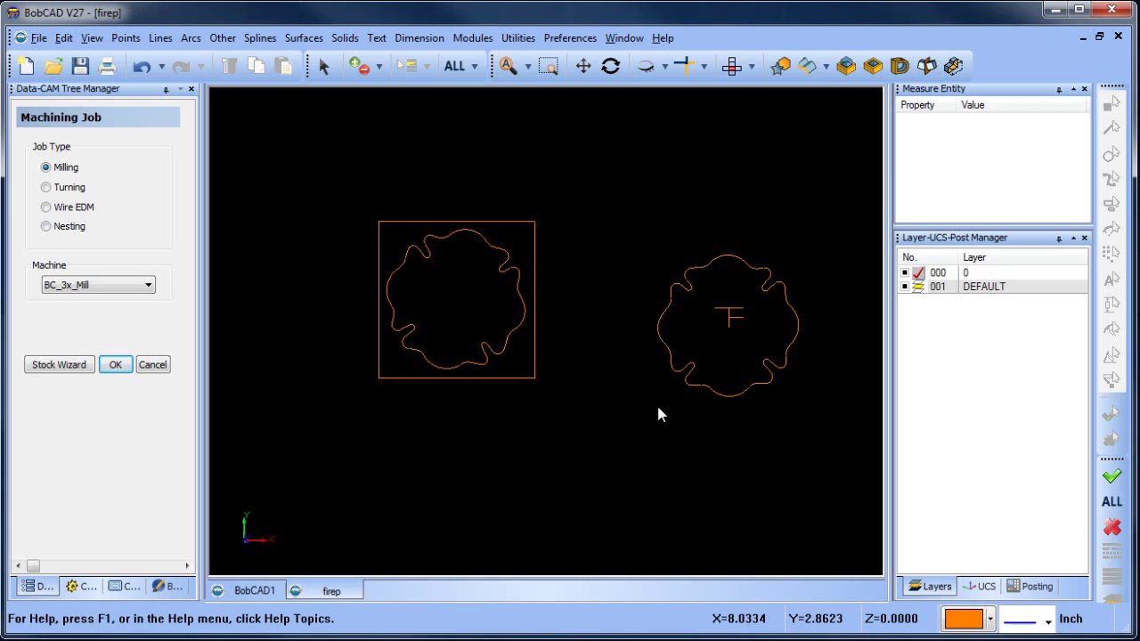
{"action": "left_click", "coordinate": [997, 287]}
{"action": "right_click", "coordinate": [997, 288]}
{"action": "left_click", "coordinate": [1033, 298]}
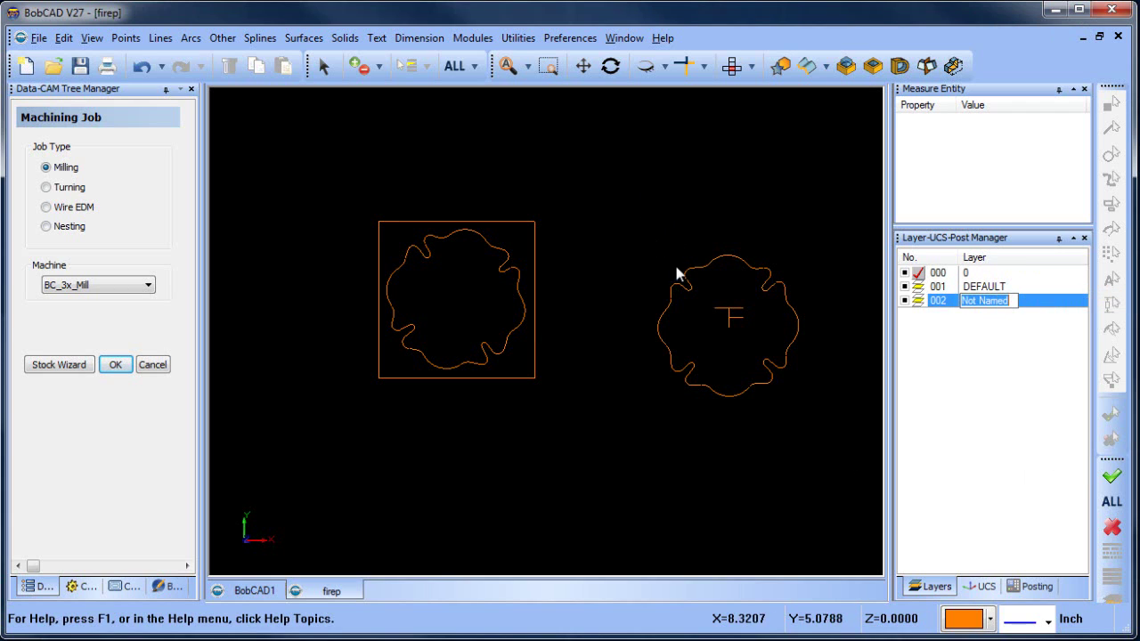
{"action": "left_click", "coordinate": [684, 283]}
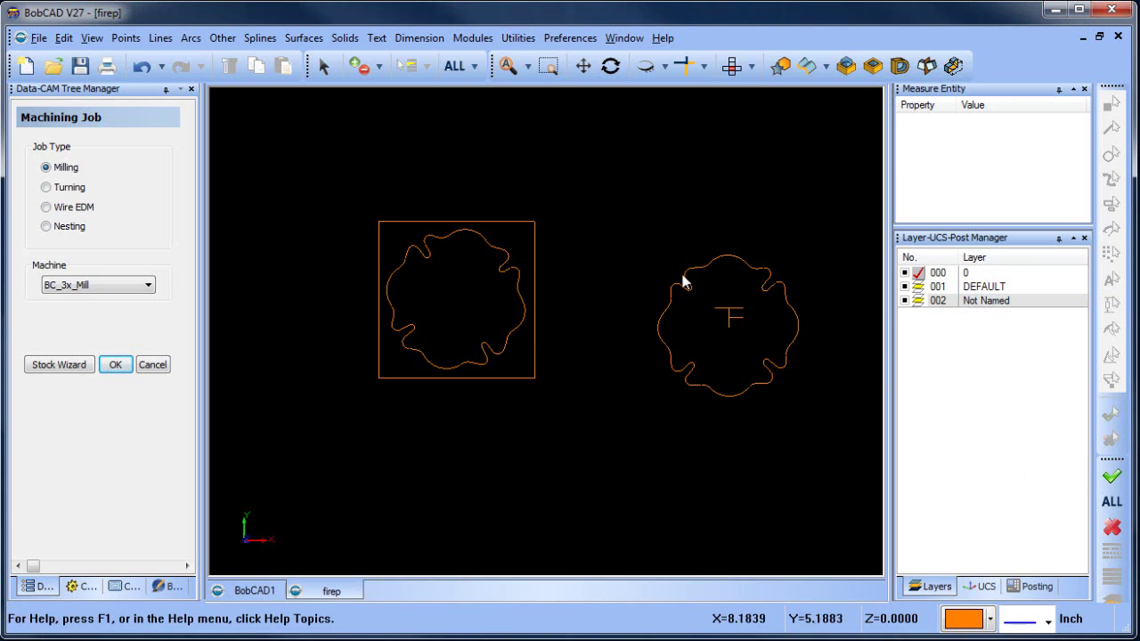
- Window-select the right-hand wavy profile and move it to the new Not Named layer
{"action": "left_click", "coordinate": [324, 66]}
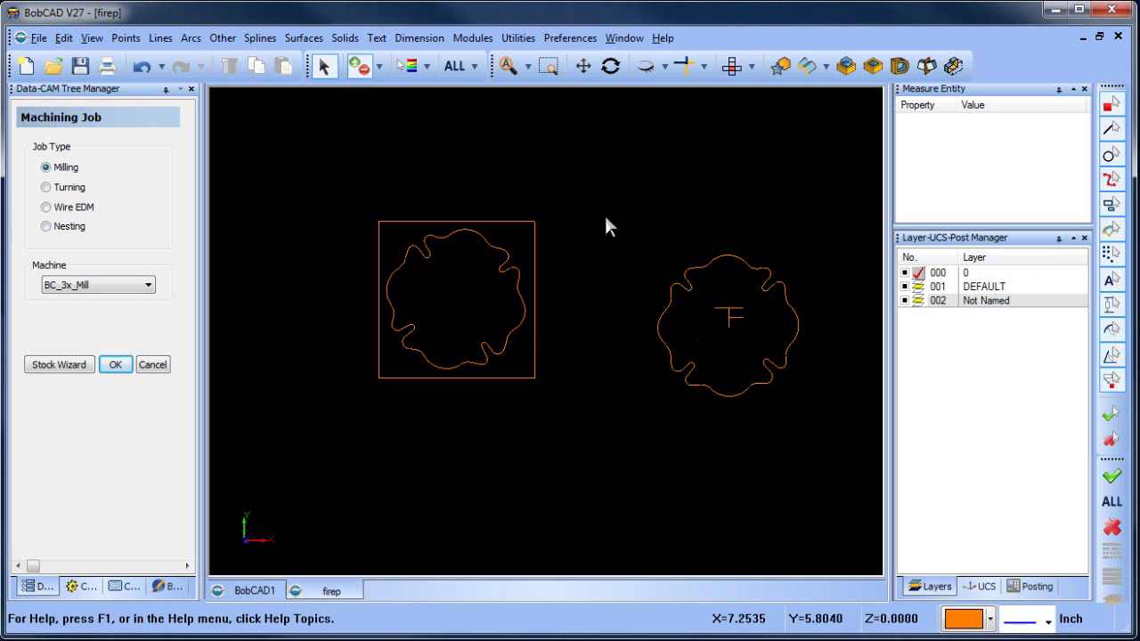
{"action": "left_click_drag", "start_coordinate": [606, 217], "coordinate": [805, 425]}
{"action": "right_click", "coordinate": [665, 113]}
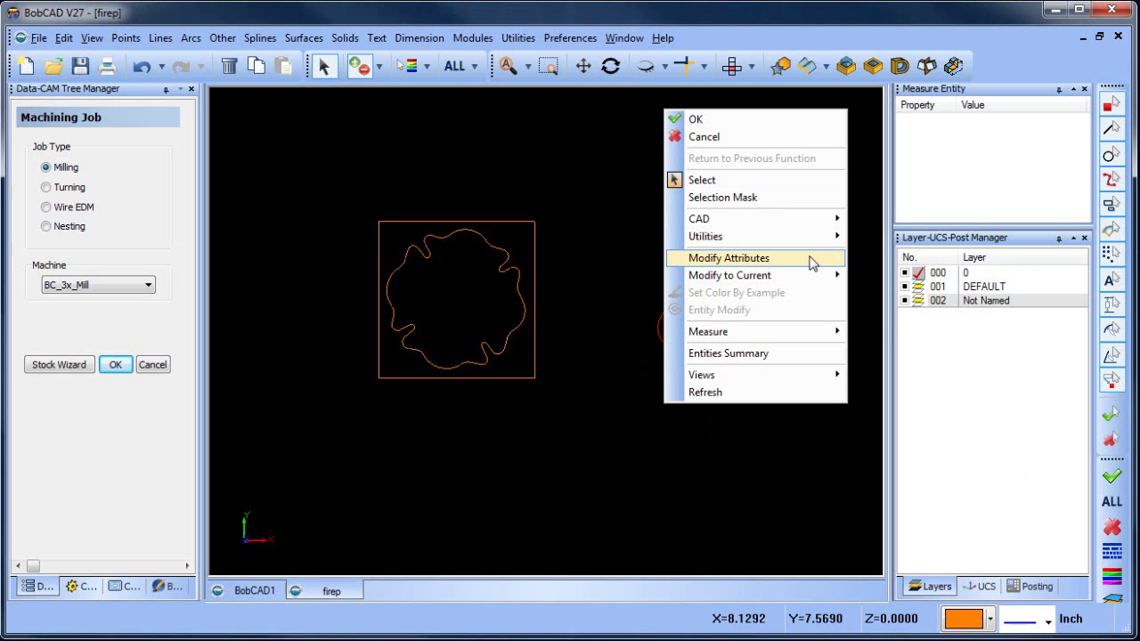
{"action": "mouse_move", "coordinate": [812, 264]}
{"action": "left_click", "coordinate": [878, 293]}
{"action": "left_click", "coordinate": [566, 270]}
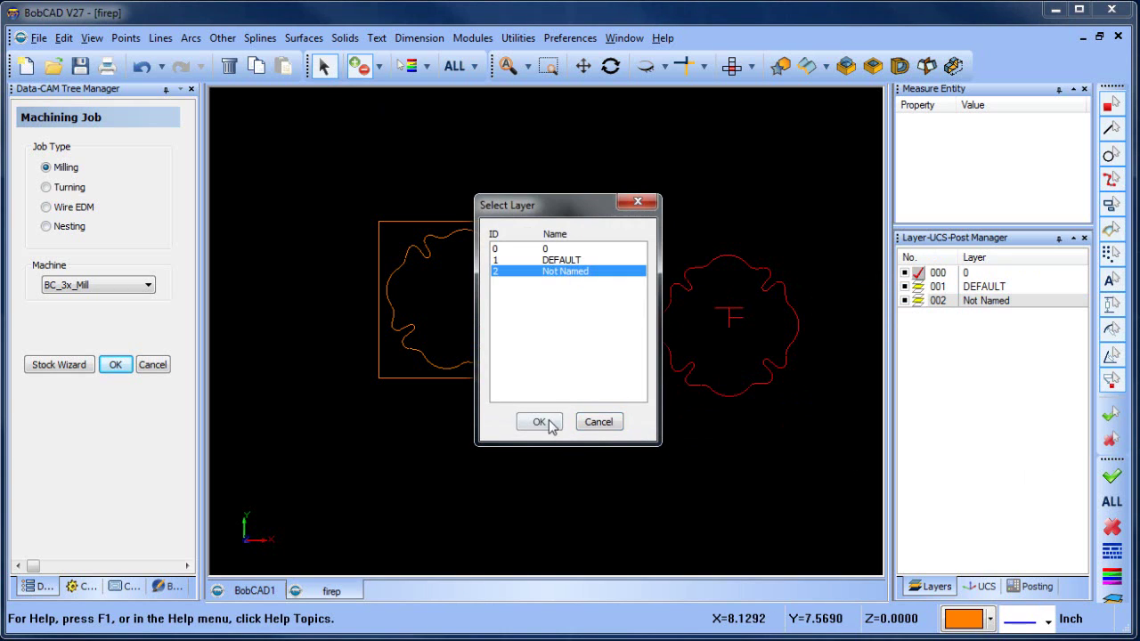
{"action": "left_click", "coordinate": [540, 423]}
- Hide layer 002 and zoom and pan onto the boxed profile
{"action": "left_click", "coordinate": [905, 300]}
{"action": "right_click", "coordinate": [601, 160]}
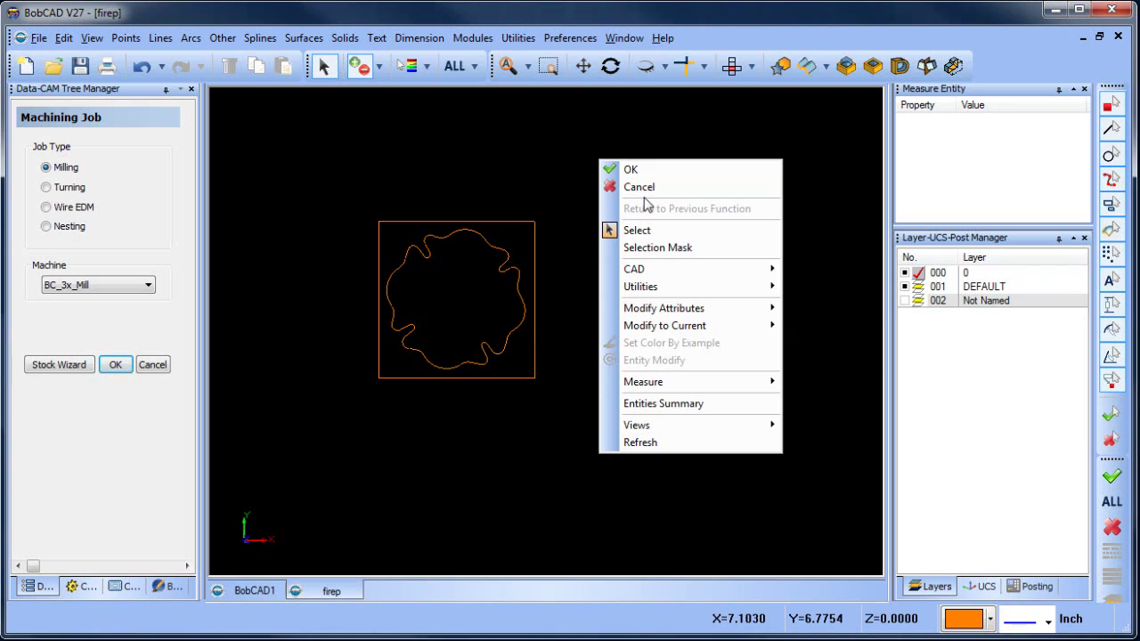
{"action": "left_click", "coordinate": [639, 188]}
{"action": "scroll", "coordinate": [615, 267], "scroll_direction": "down", "scroll_amount": 3}
{"action": "scroll", "coordinate": [593, 338], "scroll_direction": "up", "scroll_amount": 1}
{"action": "middle_click_drag", "start_coordinate": [593, 338], "coordinate": [640, 408]}
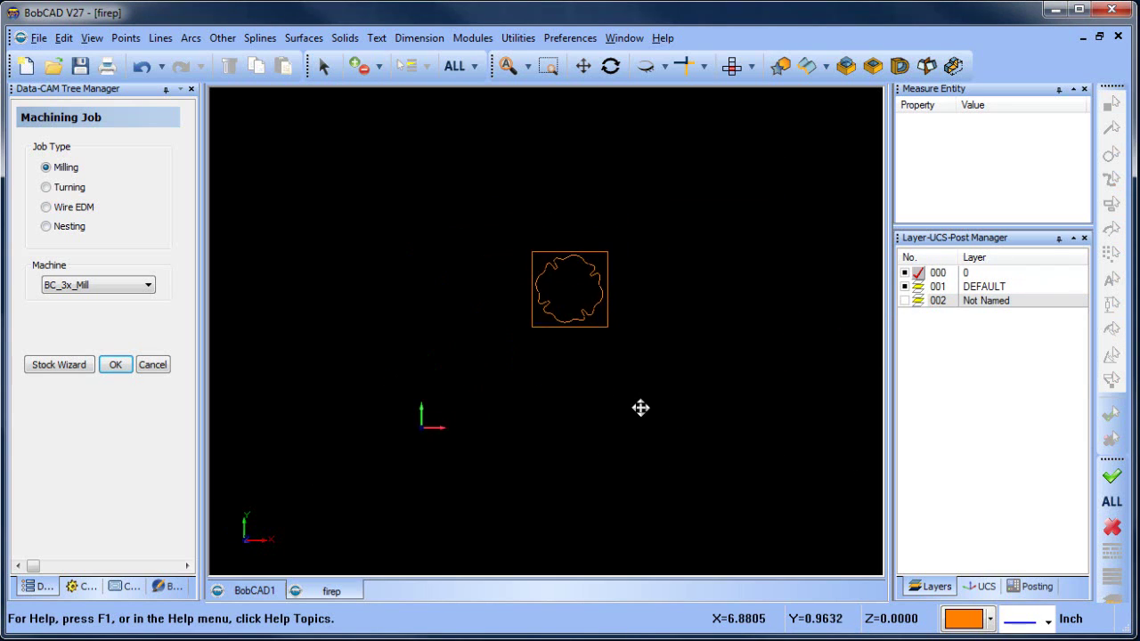
{"action": "scroll", "coordinate": [614, 357], "scroll_direction": "up", "scroll_amount": 3}
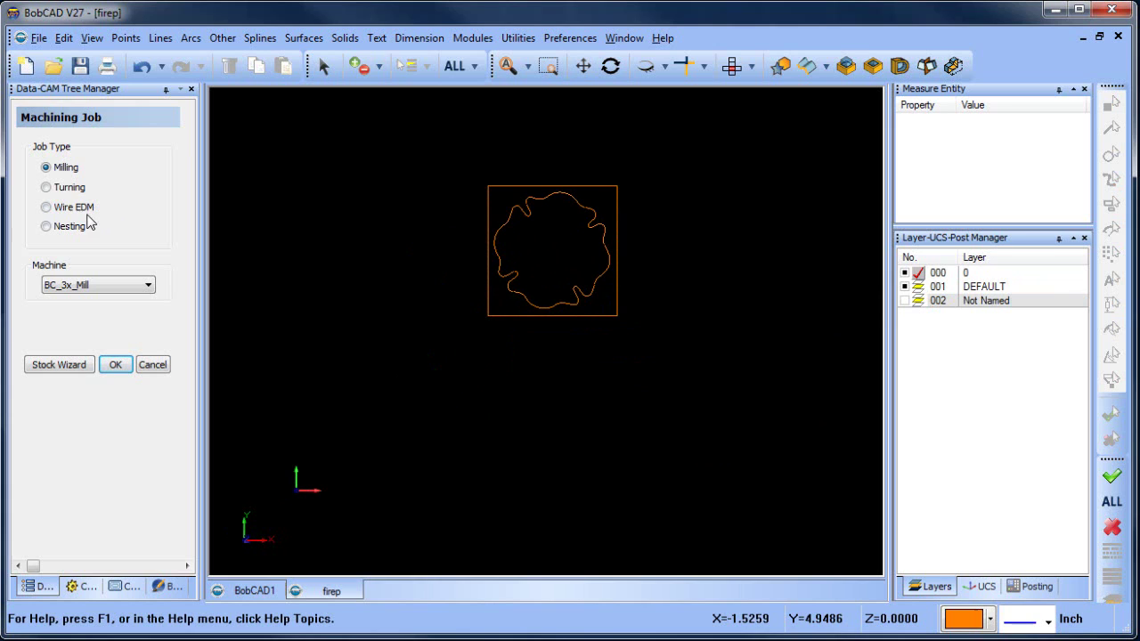
- Make the machining job Wire EDM with Fanuc_16W chosen as the machine
{"action": "left_click", "coordinate": [45, 207]}
{"action": "left_click", "coordinate": [125, 285]}
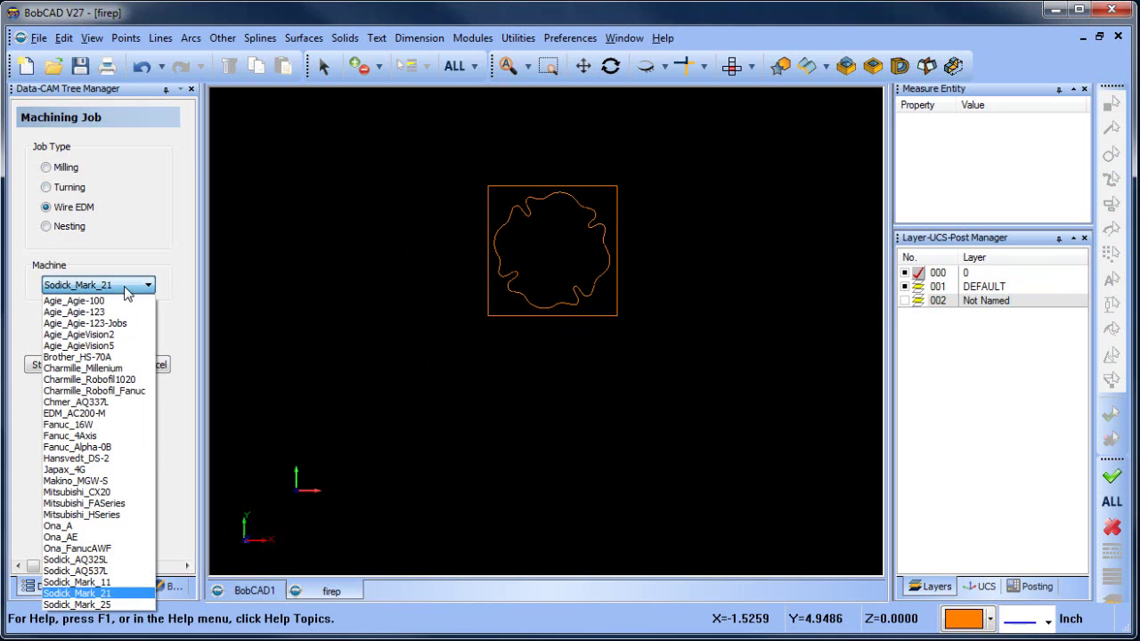
{"action": "left_click", "coordinate": [126, 425]}
{"action": "left_click", "coordinate": [76, 364]}
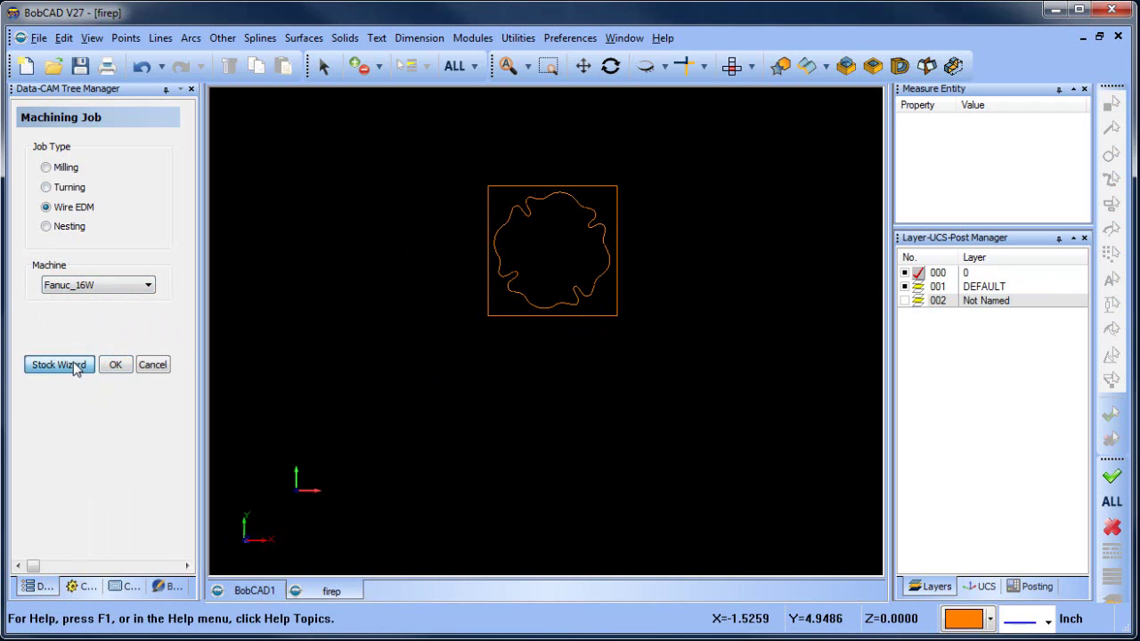
- Accept the 1-inch bounding-box stock auto-sized from the workspace, checking it in 3D
{"action": "left_click", "coordinate": [124, 338]}
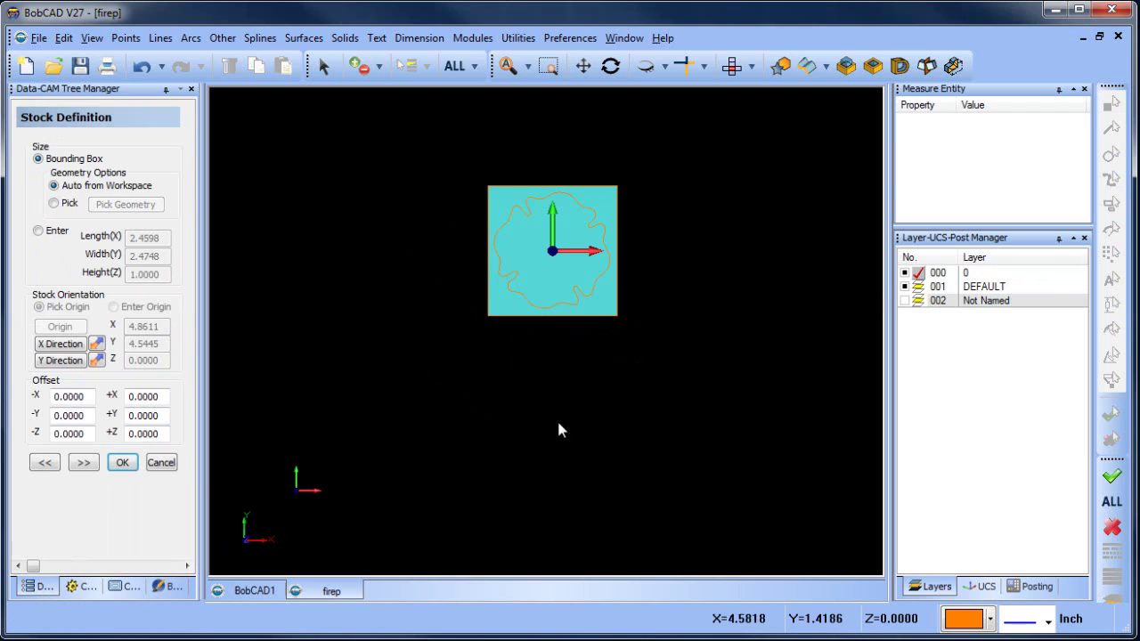
{"action": "middle_click_drag", "start_coordinate": [557, 418], "coordinate": [626, 341]}
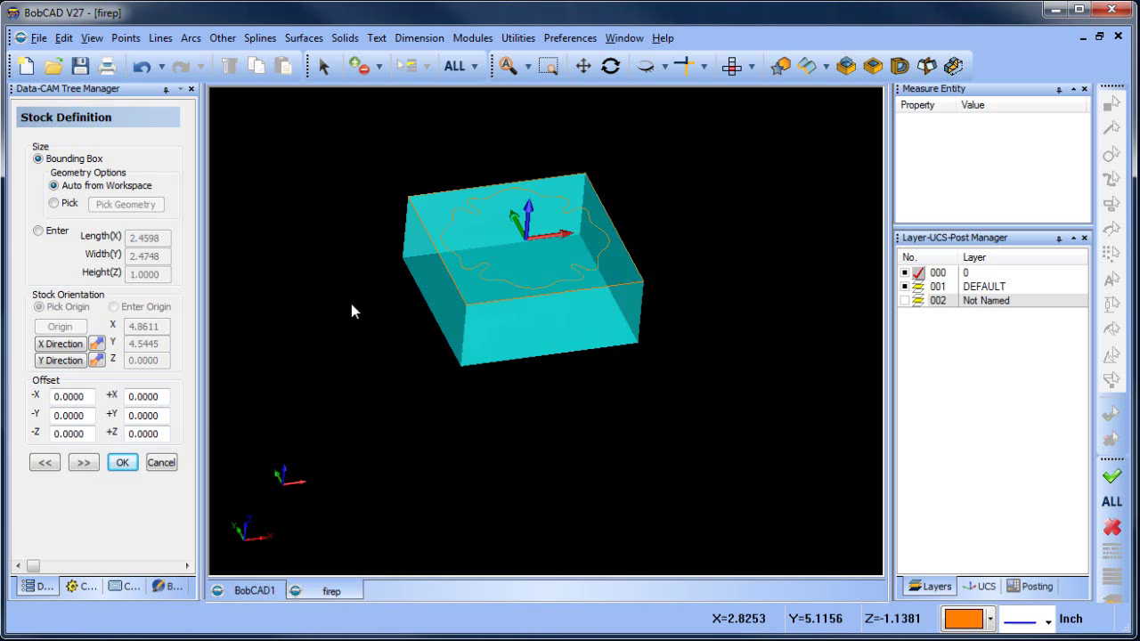
{"action": "left_click", "coordinate": [83, 462]}
{"action": "middle_click_drag", "start_coordinate": [555, 436], "coordinate": [600, 435]}
- Set the origin on the stock at X 4.8611, Y 4.5445, Z -1 and view Machine Setup - 1 from the top
{"action": "left_click", "coordinate": [37, 214]}
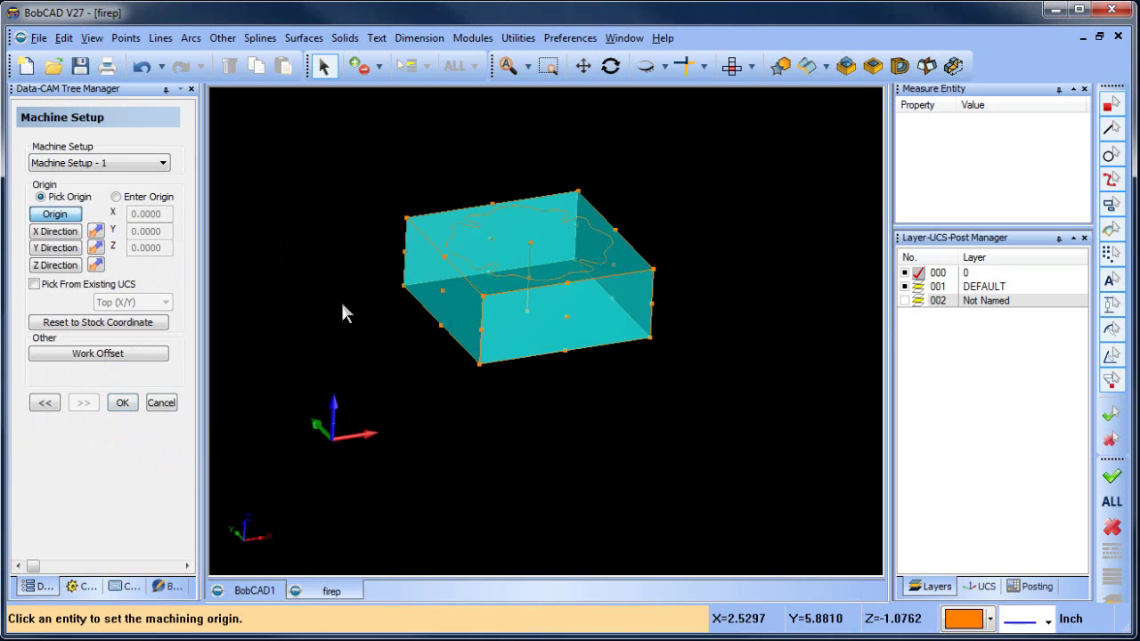
{"action": "left_click", "coordinate": [529, 319]}
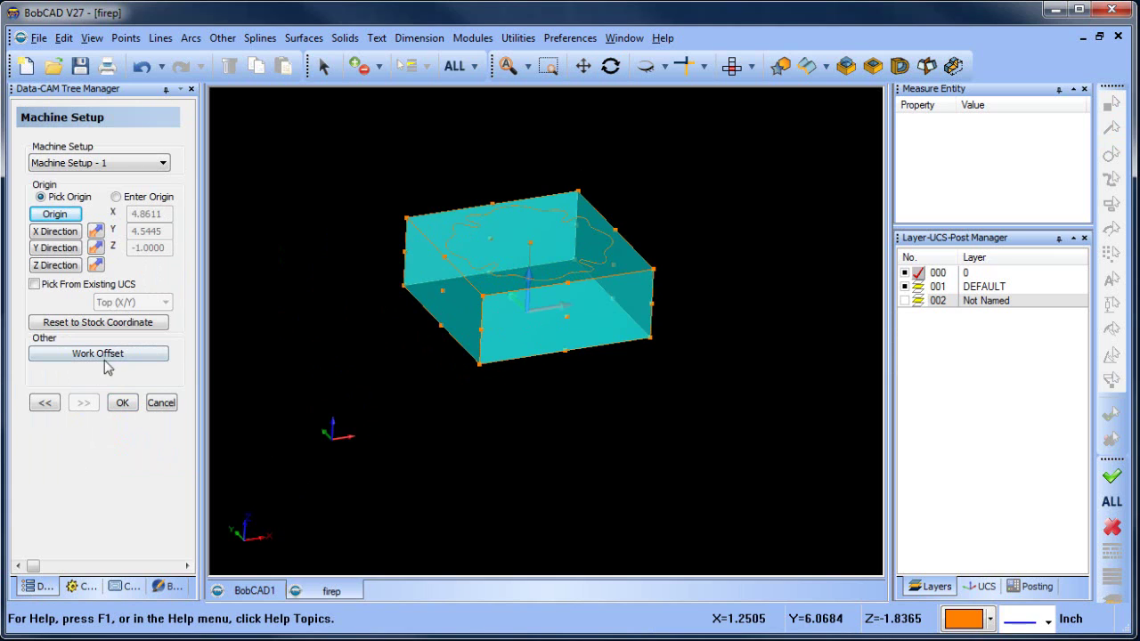
{"action": "left_click", "coordinate": [122, 402]}
{"action": "key", "text": "ctrl+t"}
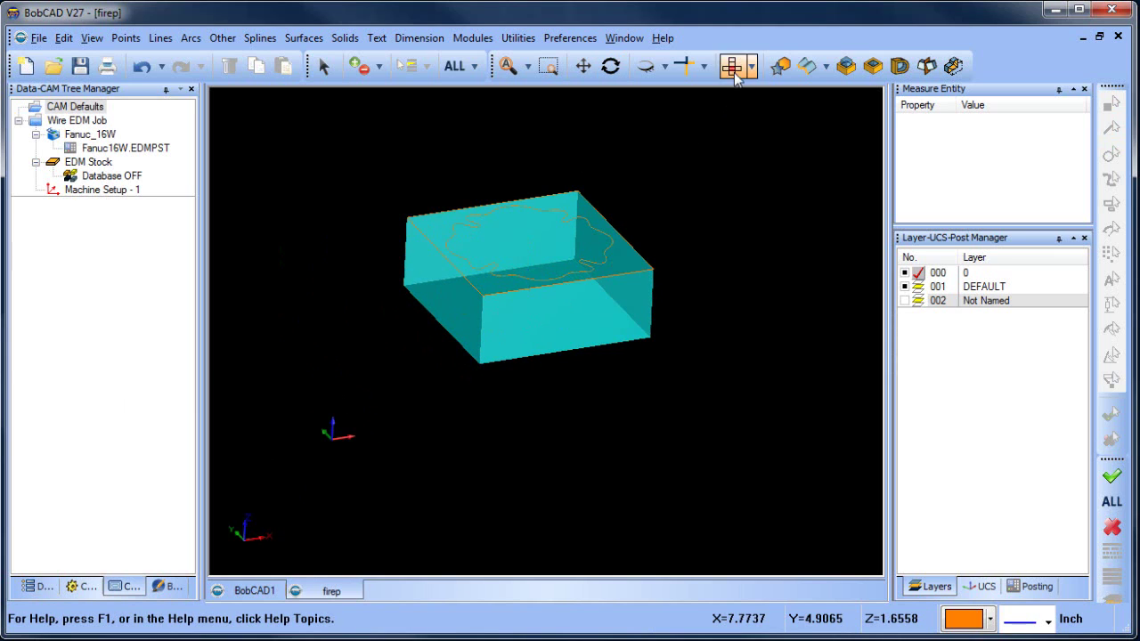
{"action": "scroll", "coordinate": [549, 220], "scroll_direction": "up", "scroll_amount": 2}
{"action": "middle_click_drag", "start_coordinate": [545, 214], "coordinate": [520, 364]}
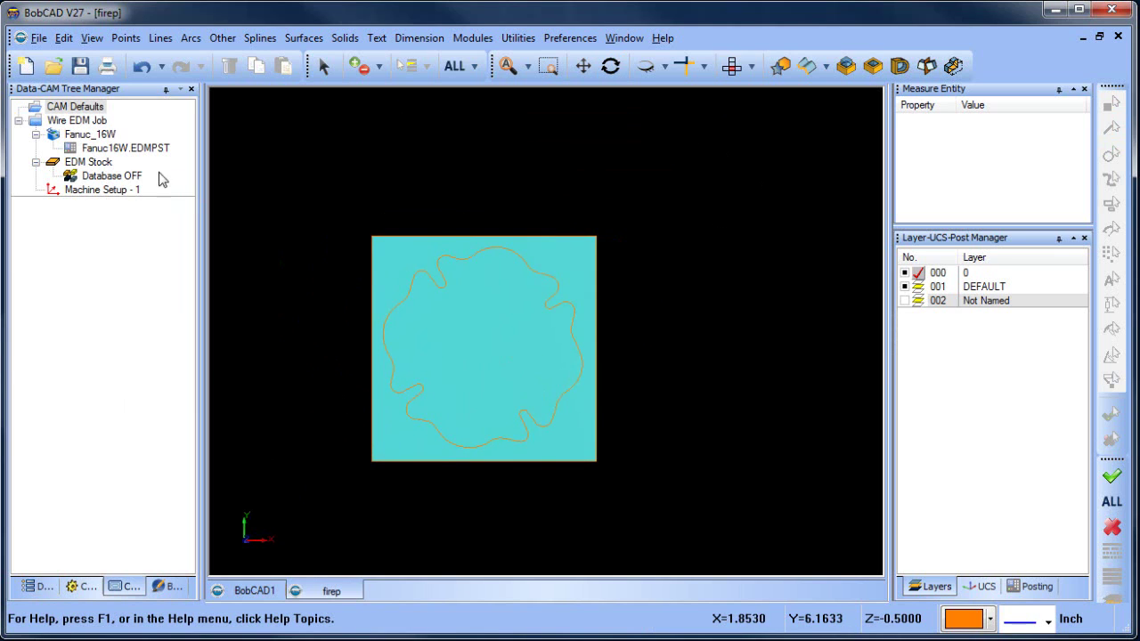
{"action": "left_click", "coordinate": [116, 191]}
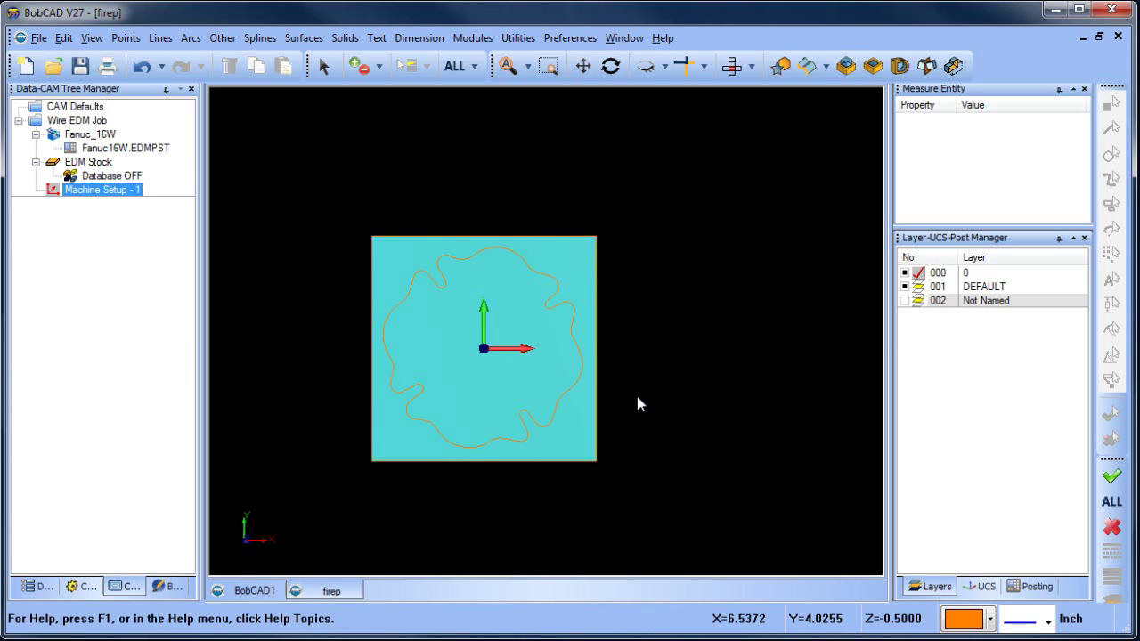
- Add a 2 Axis Inside feature under Machine Setup - 1, chaining the wavy contour as geometry
{"action": "right_click", "coordinate": [112, 196]}
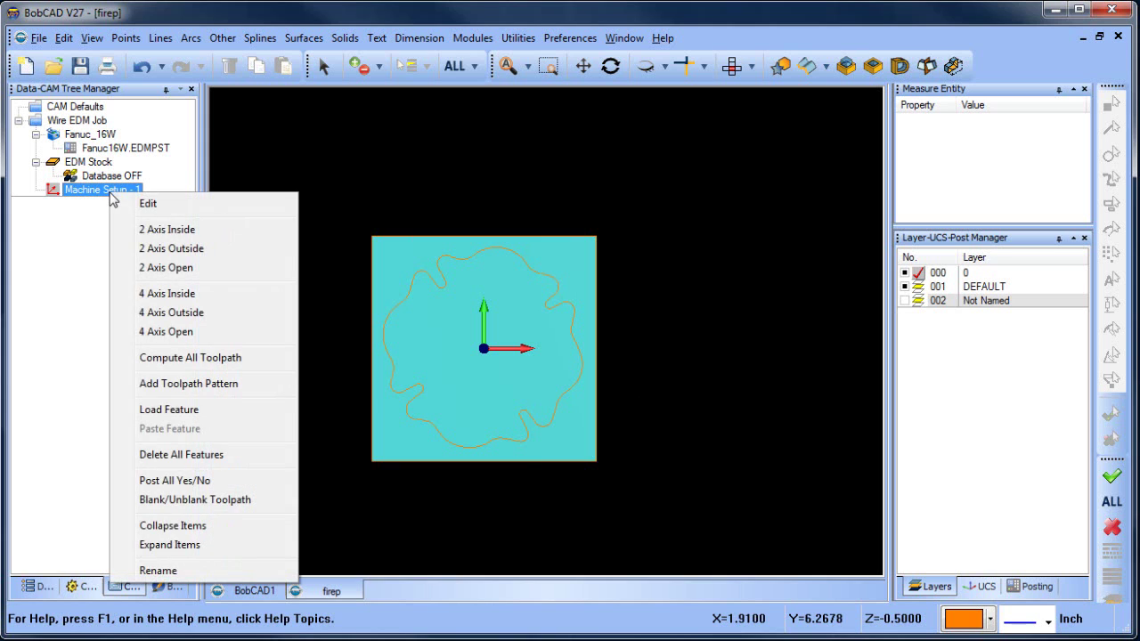
{"action": "left_click", "coordinate": [211, 237]}
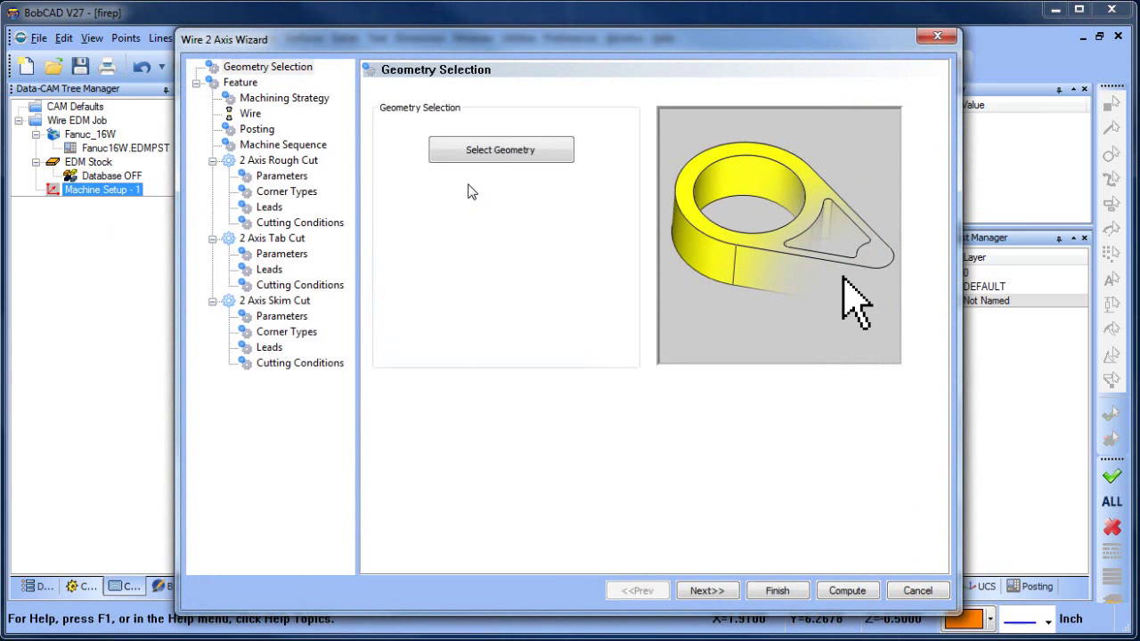
{"action": "left_click", "coordinate": [492, 161]}
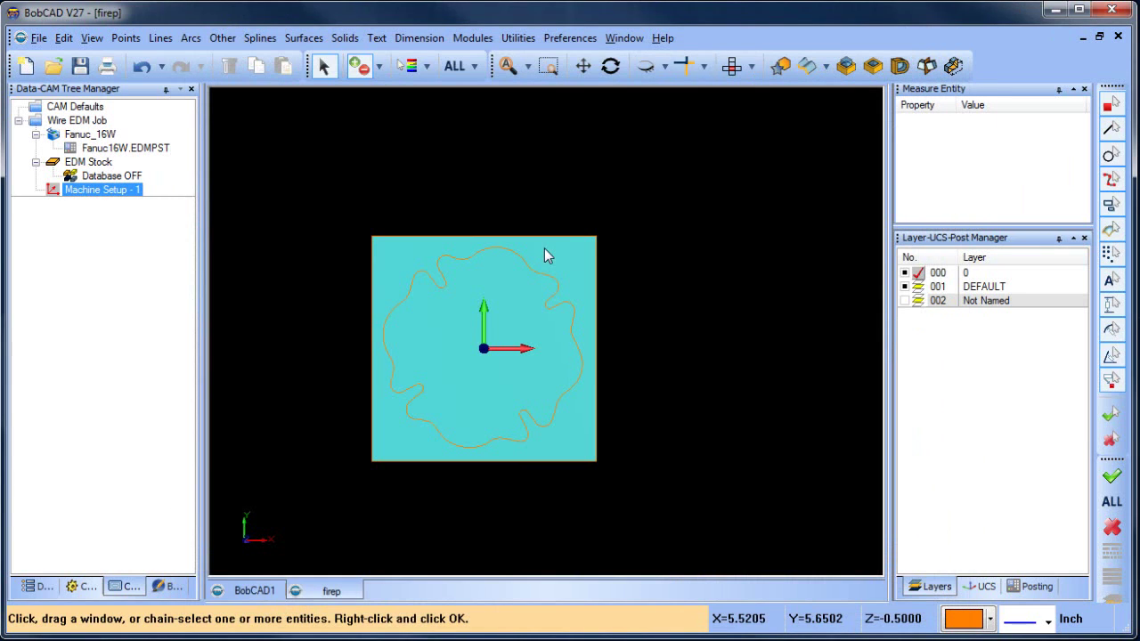
{"action": "left_click", "coordinate": [491, 253]}
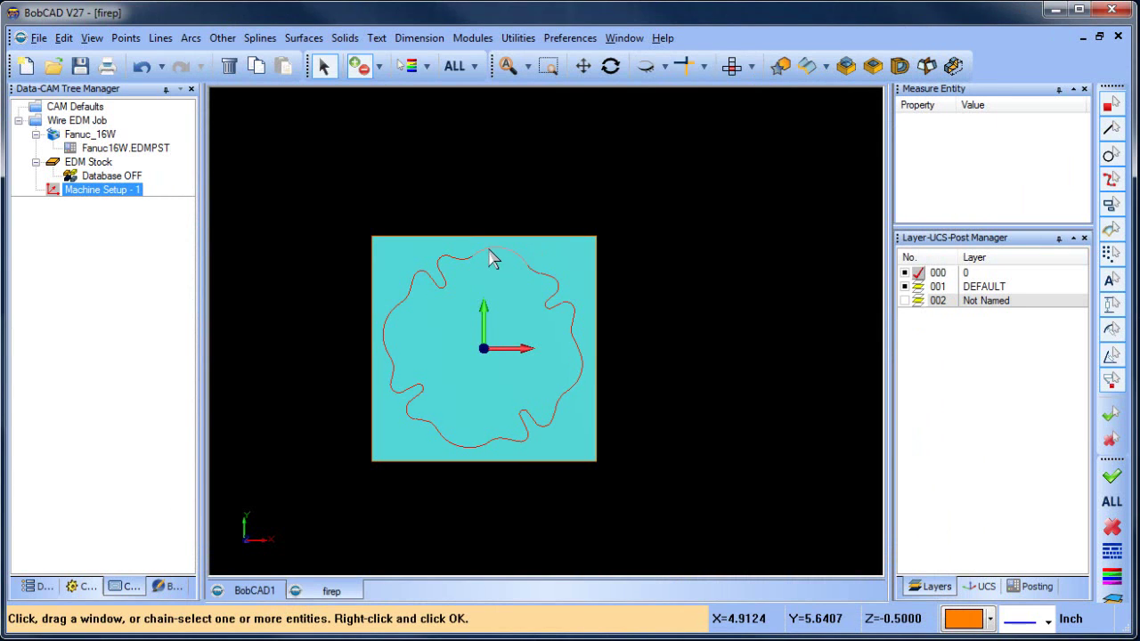
{"action": "right_click", "coordinate": [687, 282]}
{"action": "left_click", "coordinate": [688, 284]}
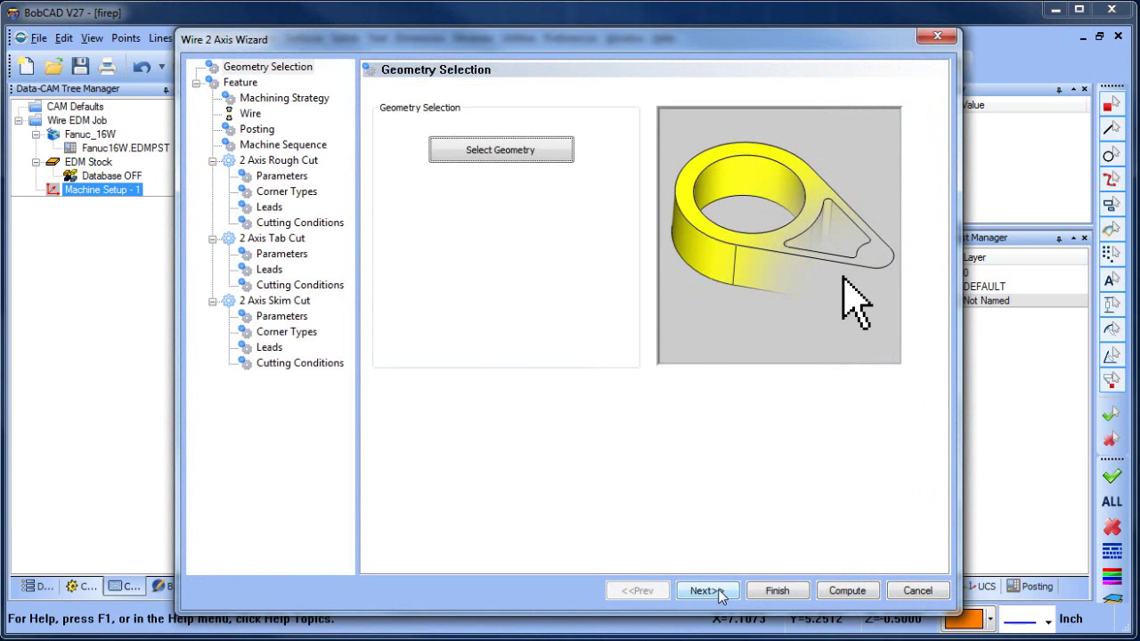
- Choose Land and Taper with a 1.5 taper angle and 0.25 land height
{"action": "left_click", "coordinate": [703, 590]}
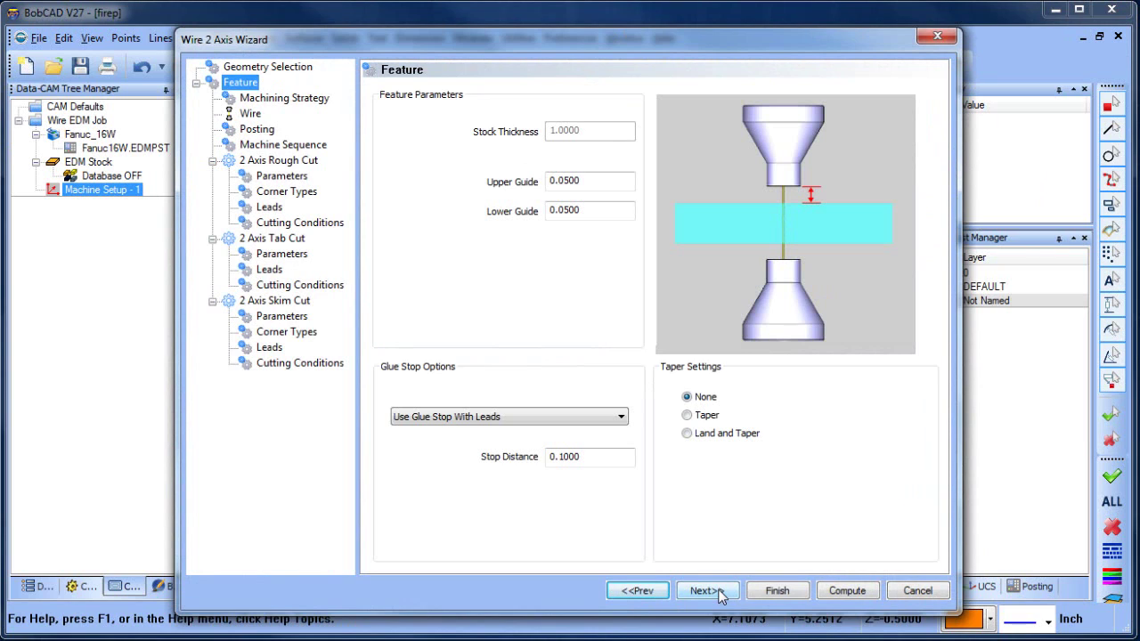
{"action": "left_click", "coordinate": [688, 434]}
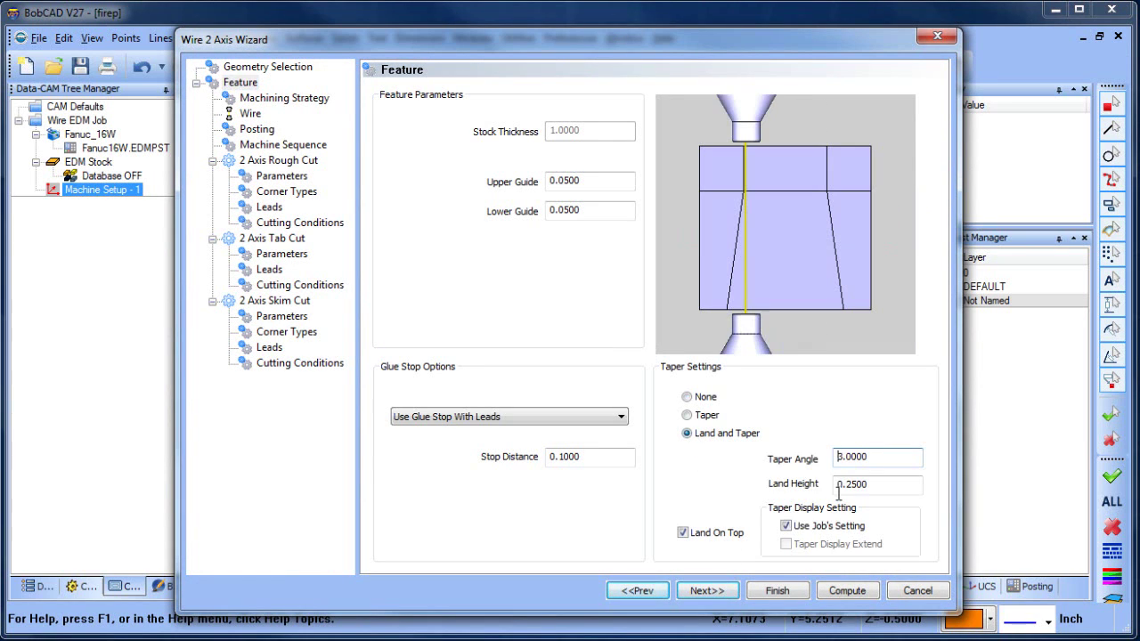
{"action": "left_click_drag", "start_coordinate": [869, 457], "coordinate": [768, 467]}
{"action": "type", "text": "1.5"}
{"action": "left_click", "coordinate": [870, 487]}
{"action": "type", "text": "."}
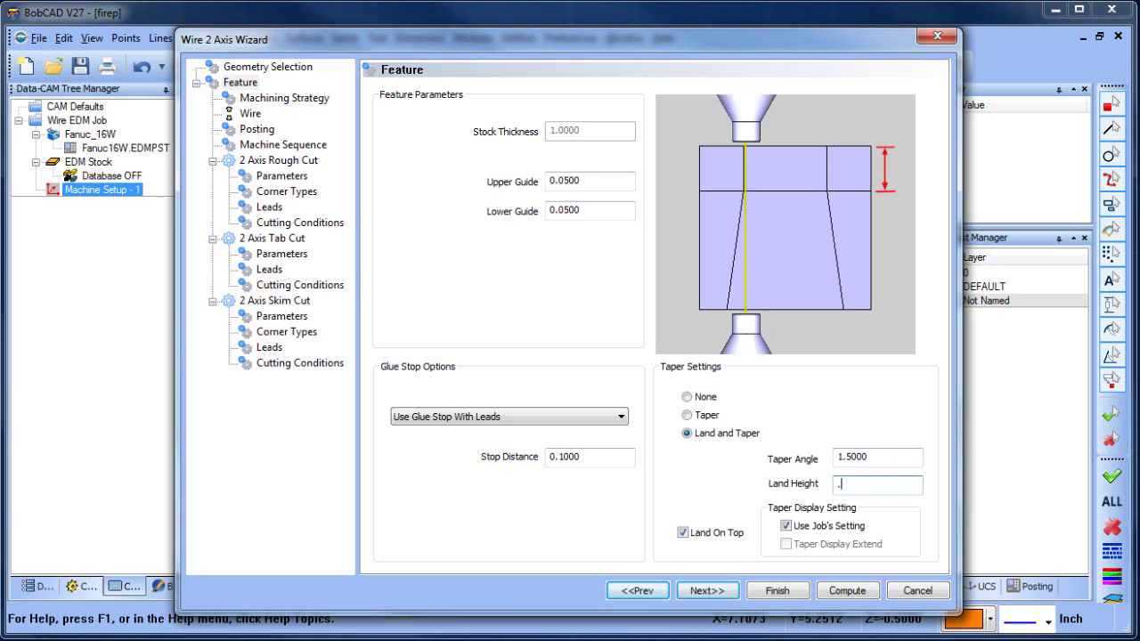
{"action": "type", "text": "25"}
{"action": "left_click", "coordinate": [895, 458]}
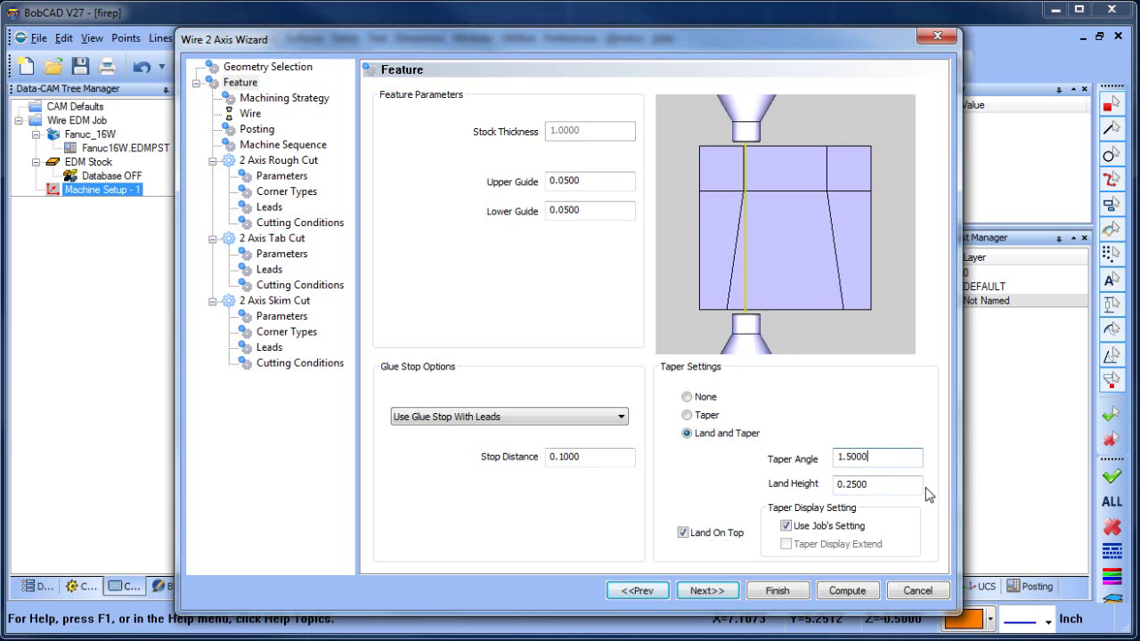
- Keep the land on top and the Use Glue Stop With Leads option
{"action": "left_click", "coordinate": [683, 532]}
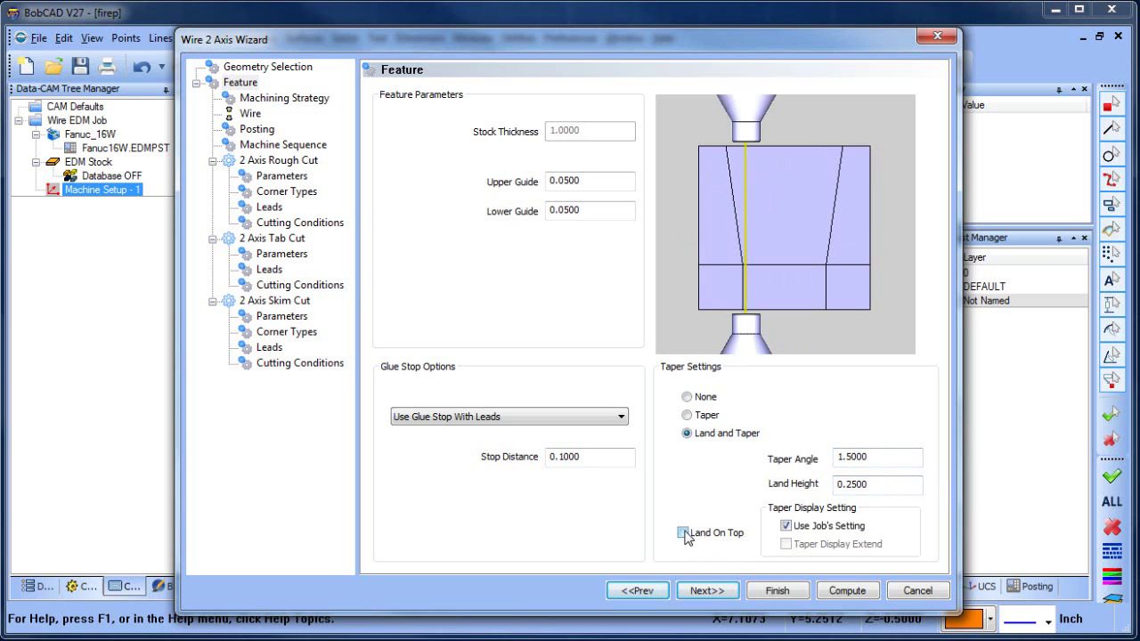
{"action": "left_click", "coordinate": [683, 533]}
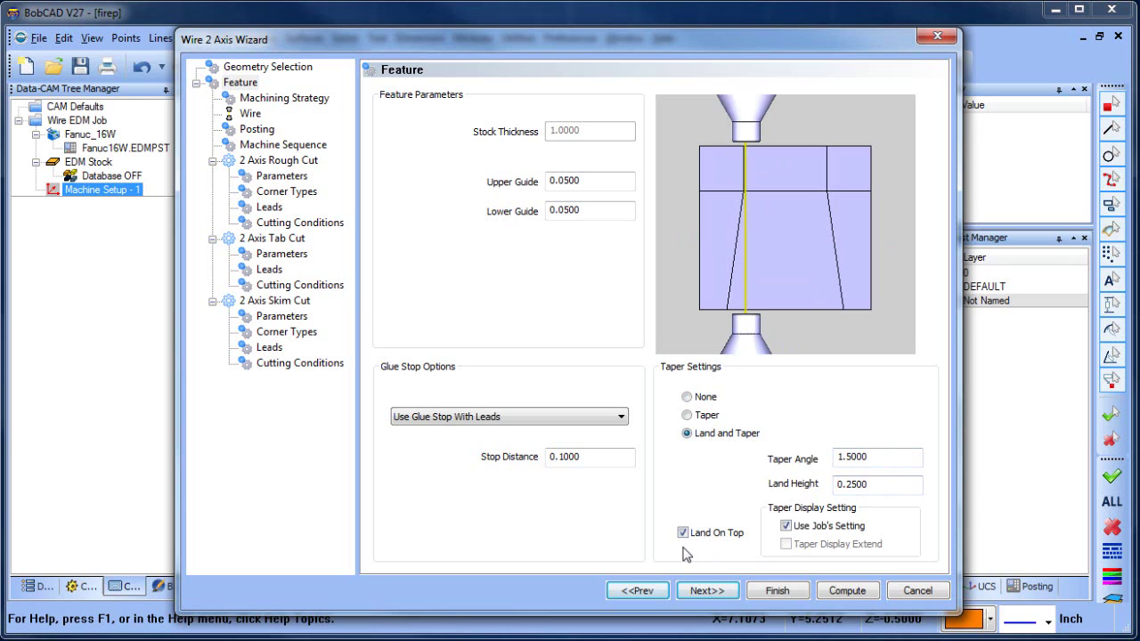
{"action": "left_click", "coordinate": [602, 419]}
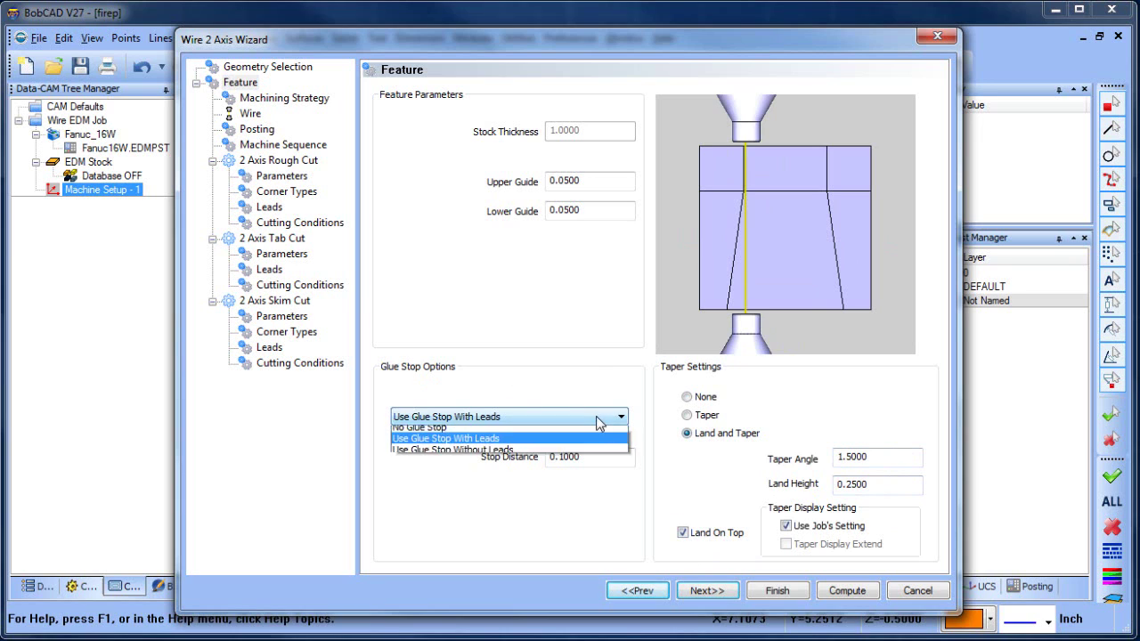
{"action": "left_click", "coordinate": [531, 445]}
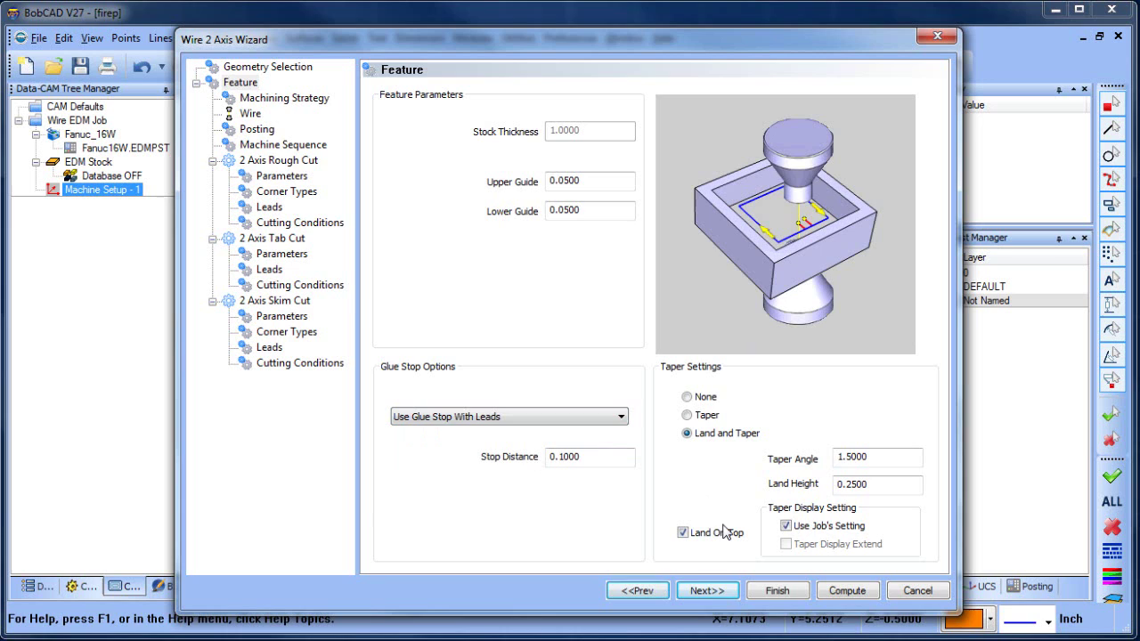
{"action": "left_click", "coordinate": [706, 591]}
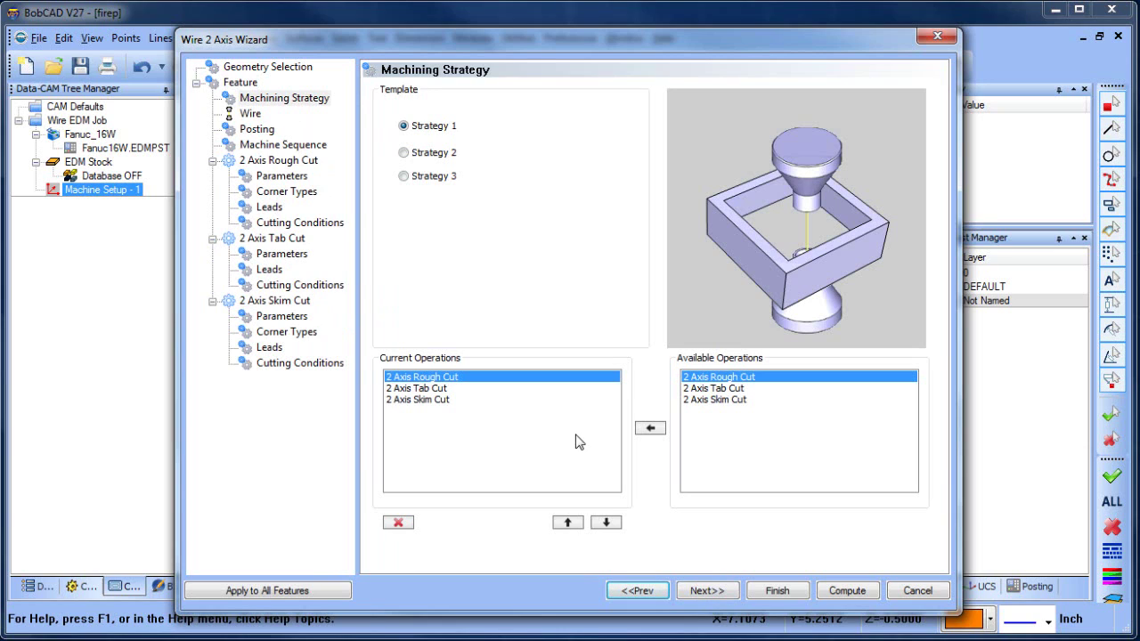
- Accept default wire, posting, sequence, rough and tab cut settings and compute the inside feature
{"action": "left_click", "coordinate": [707, 590]}
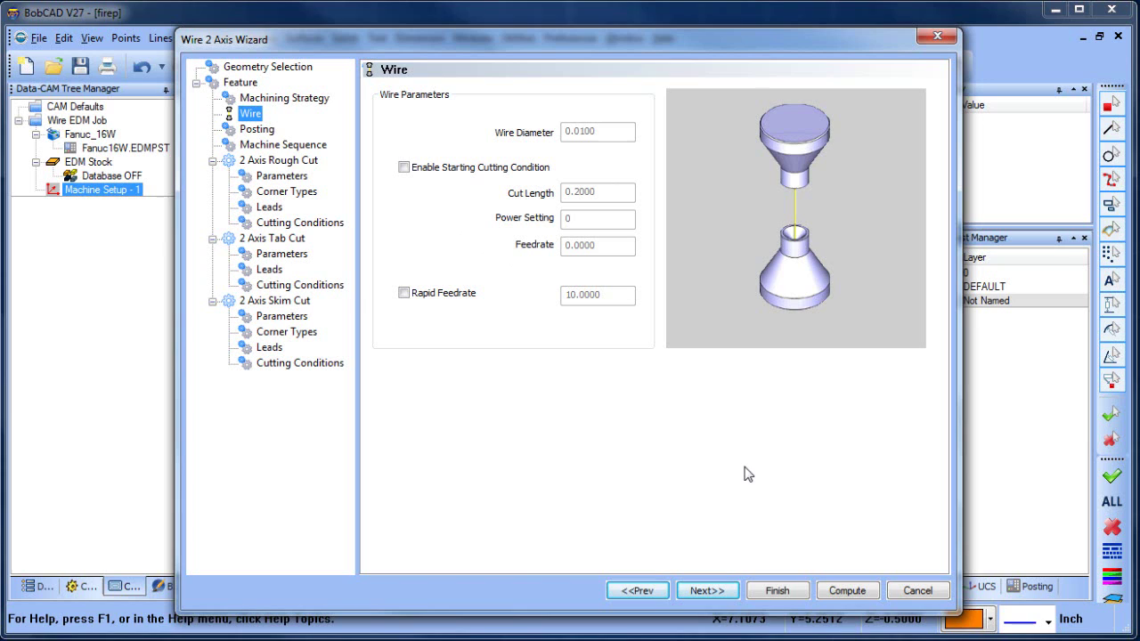
{"action": "left_click", "coordinate": [704, 591]}
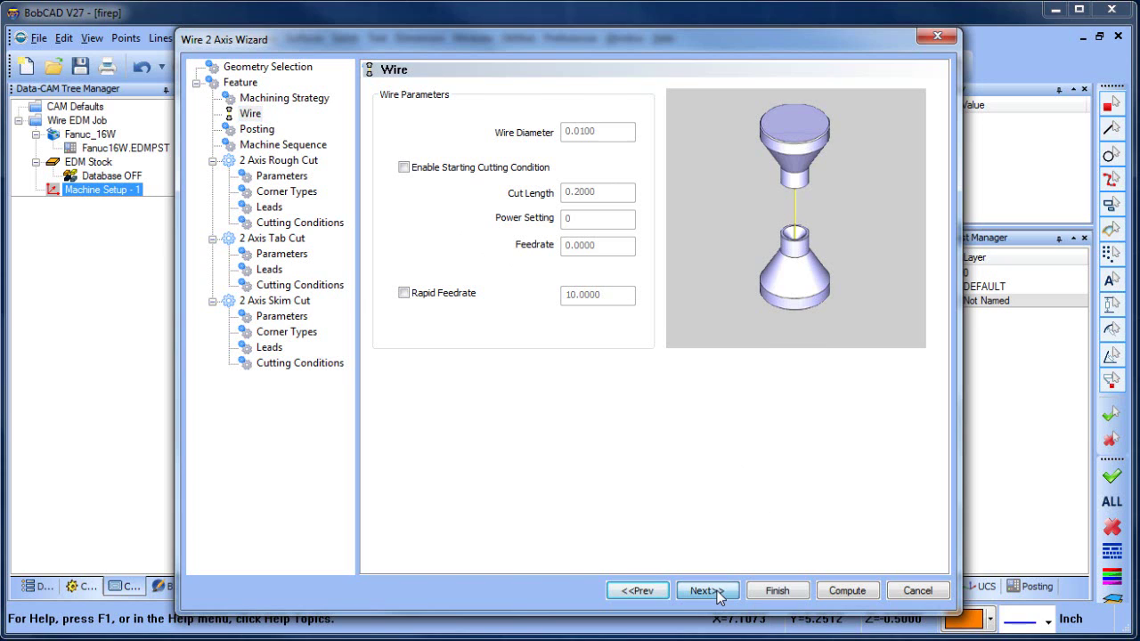
{"action": "left_click", "coordinate": [718, 593]}
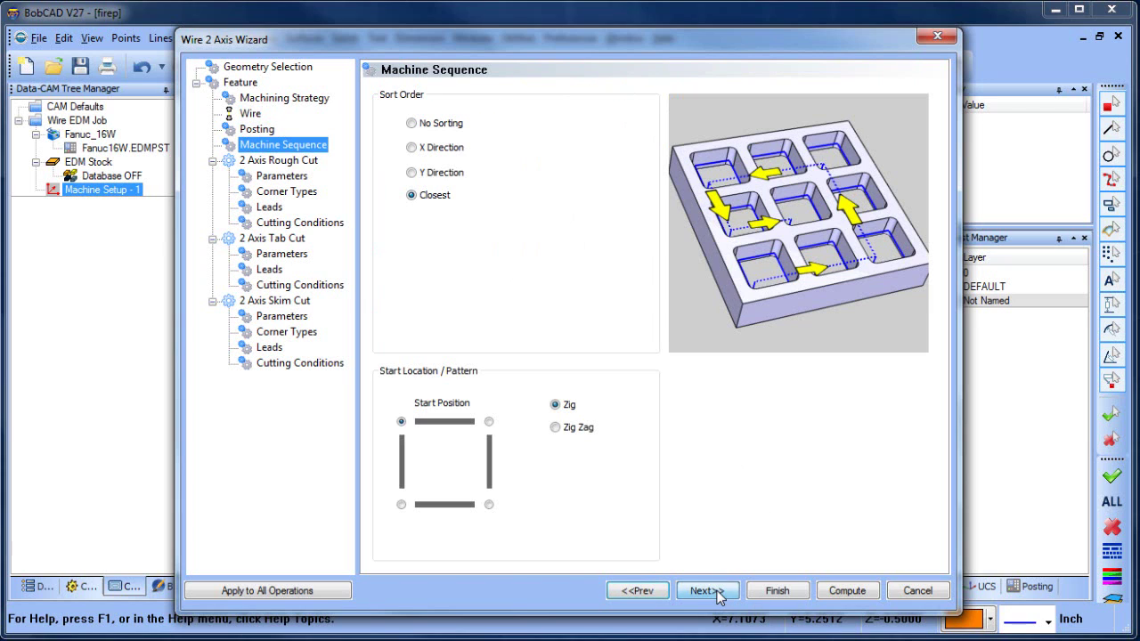
{"action": "left_click", "coordinate": [719, 595]}
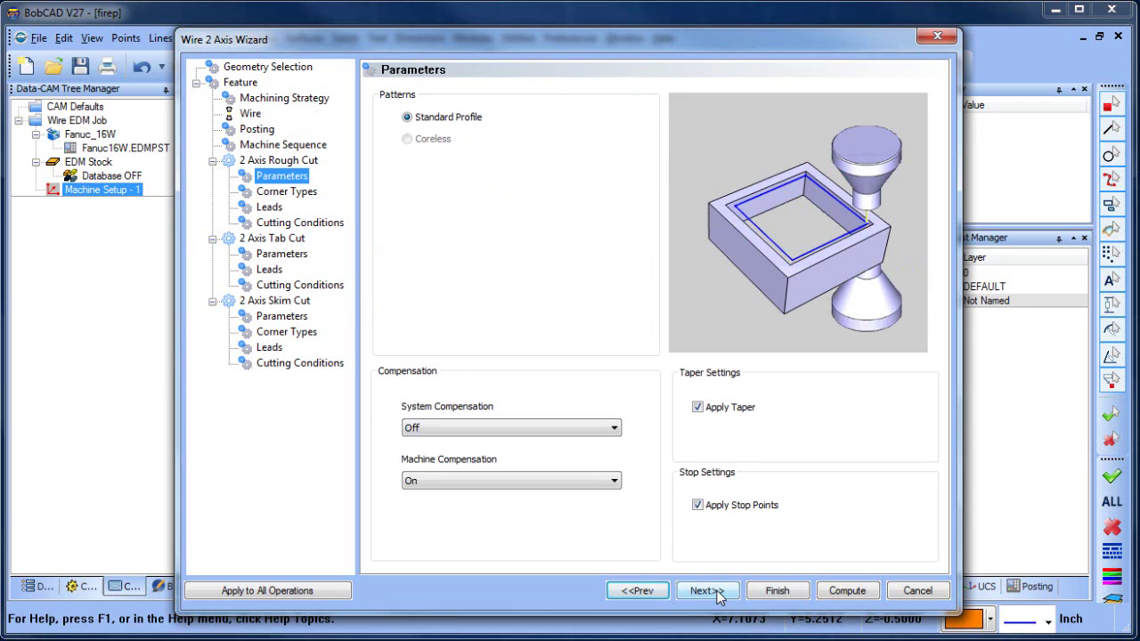
{"action": "left_click", "coordinate": [718, 595]}
{"action": "left_click", "coordinate": [717, 597]}
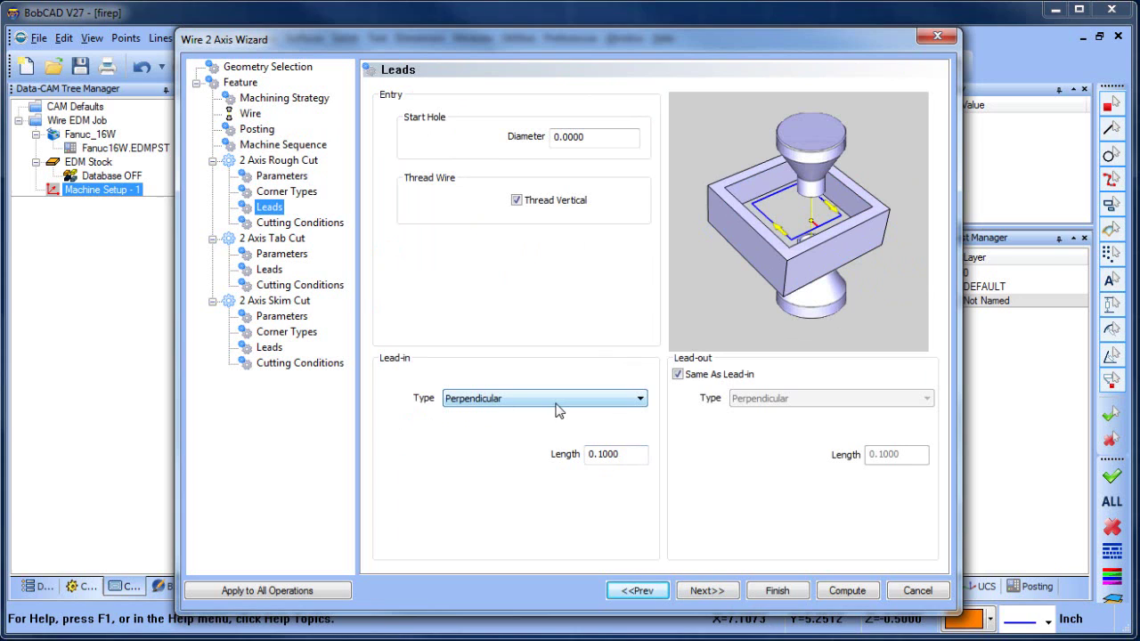
{"action": "left_click", "coordinate": [718, 594]}
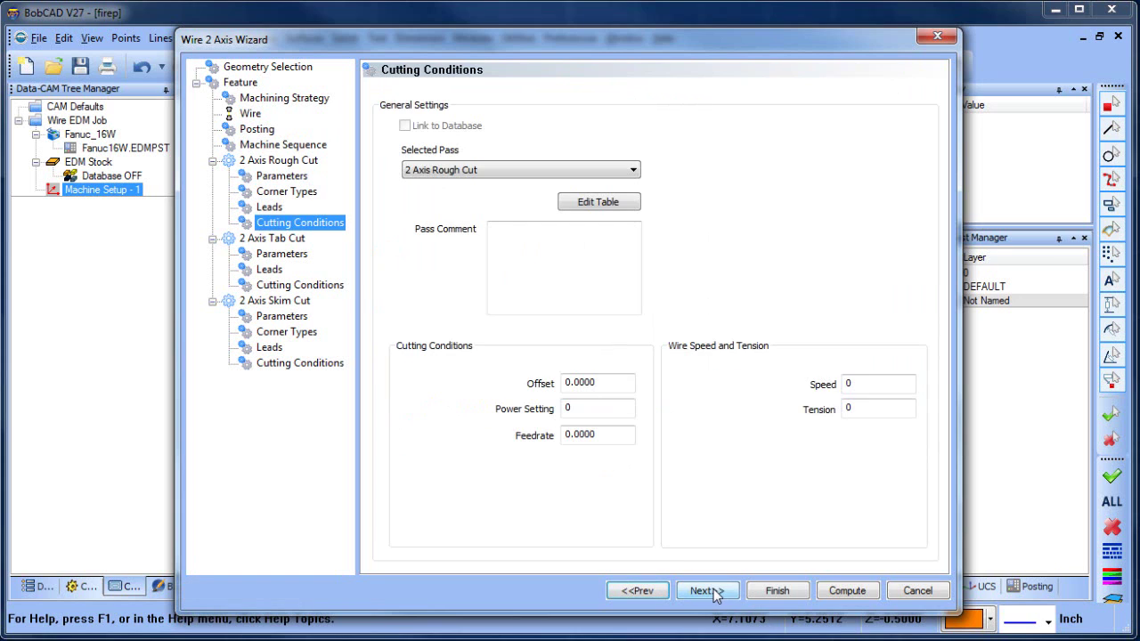
{"action": "left_click", "coordinate": [718, 594]}
{"action": "left_click", "coordinate": [718, 592]}
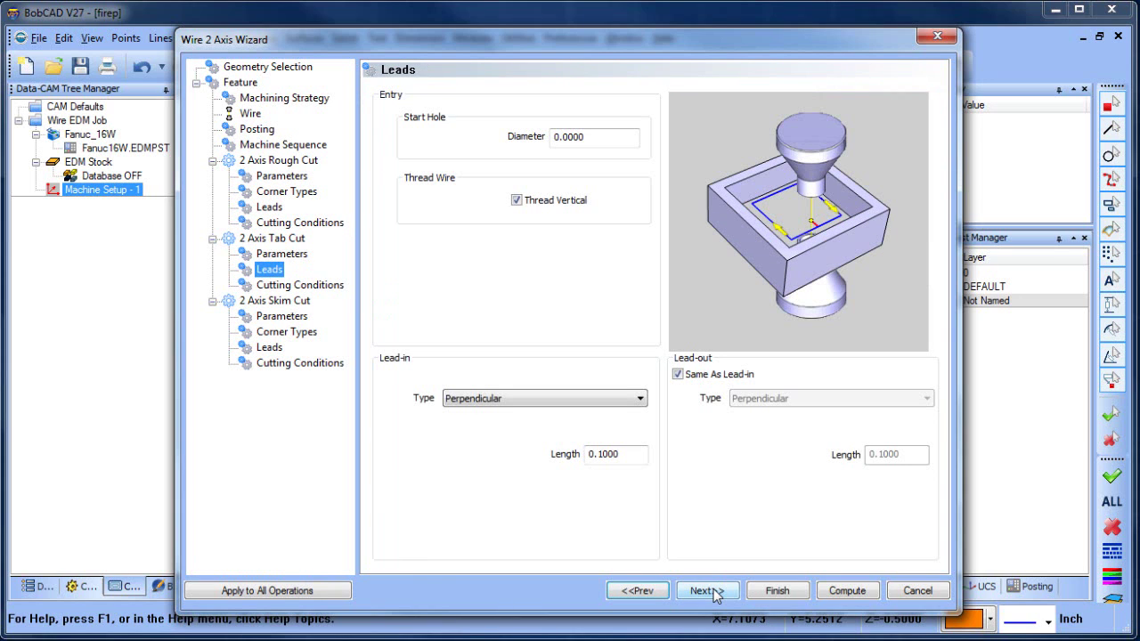
{"action": "left_click", "coordinate": [842, 593]}
{"action": "left_click", "coordinate": [89, 162]}
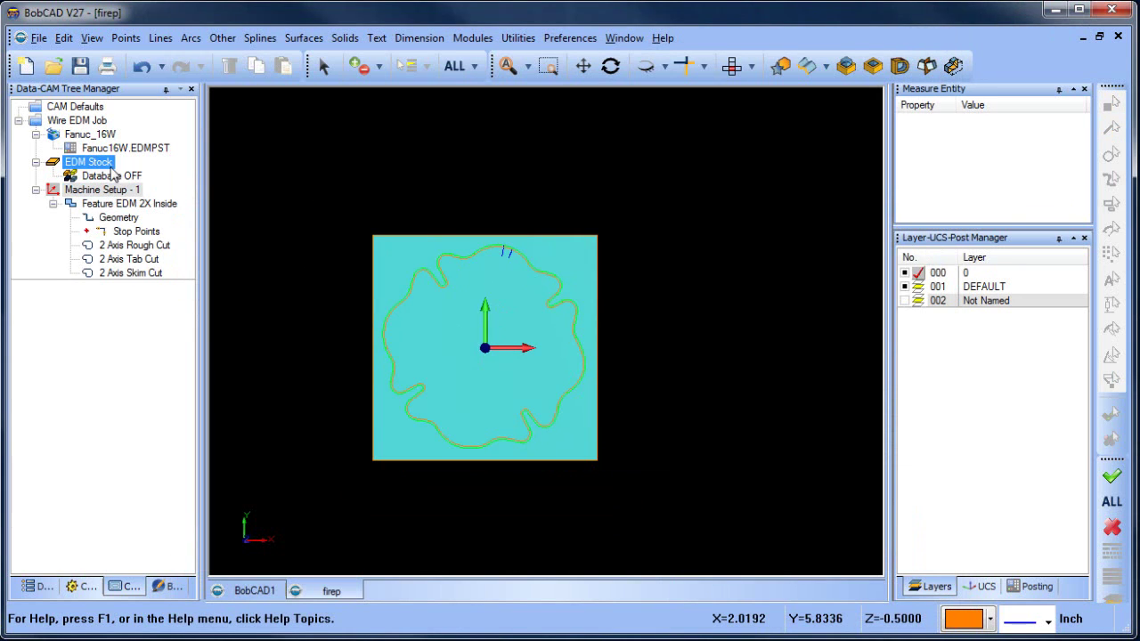
- Blank the EDM Stock and orbit the part into a tilted 3-D view of the toolpath
{"action": "right_click", "coordinate": [105, 164]}
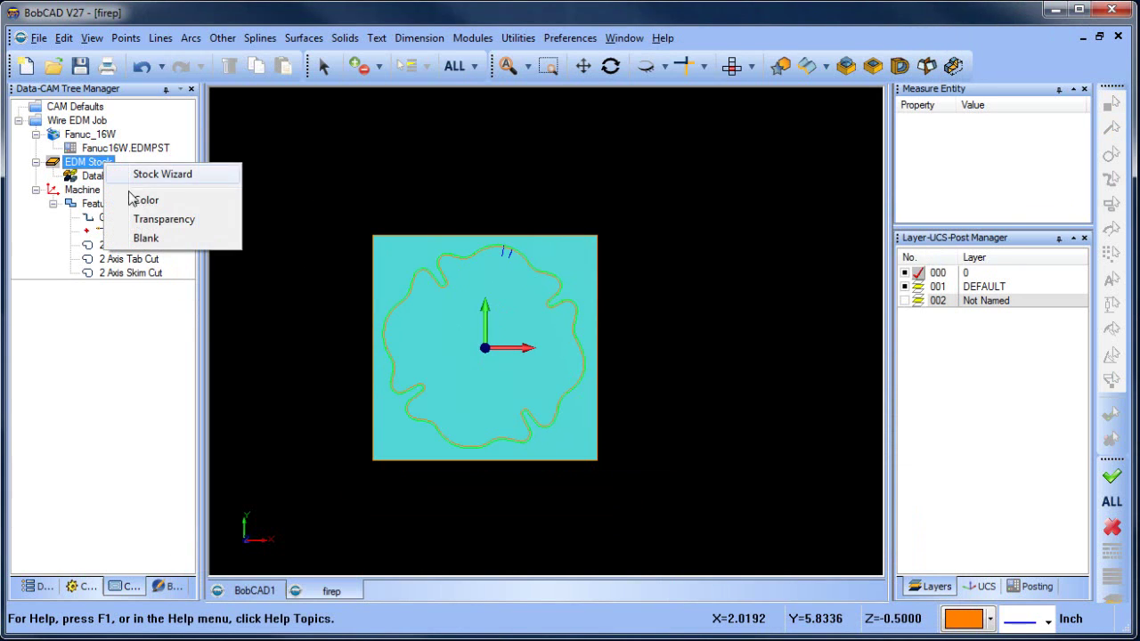
{"action": "left_click", "coordinate": [184, 239]}
{"action": "scroll", "coordinate": [515, 319], "scroll_direction": "up", "scroll_amount": 1}
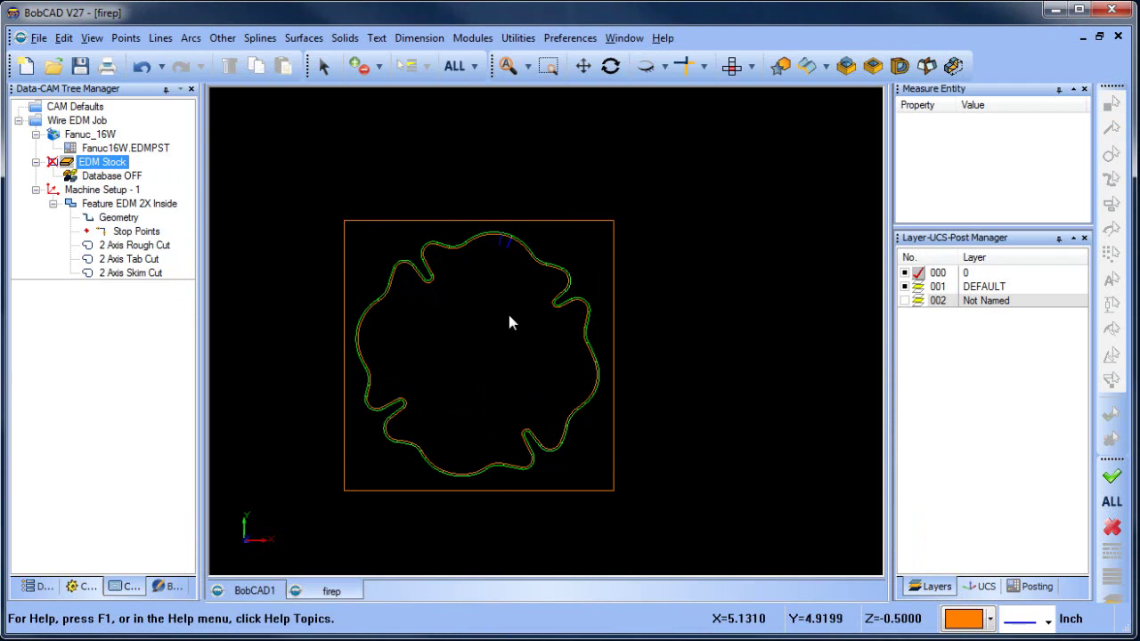
{"action": "scroll", "coordinate": [507, 314], "scroll_direction": "up", "scroll_amount": 1}
{"action": "middle_click_drag", "start_coordinate": [506, 306], "coordinate": [527, 340]}
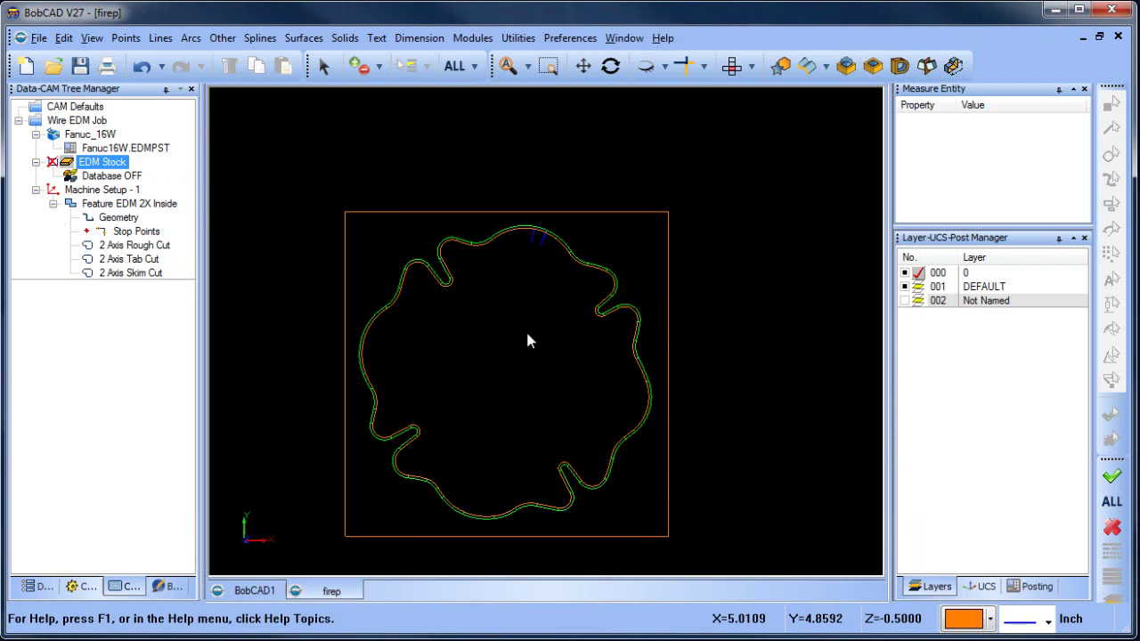
{"action": "scroll", "coordinate": [553, 292], "scroll_direction": "up", "scroll_amount": 1}
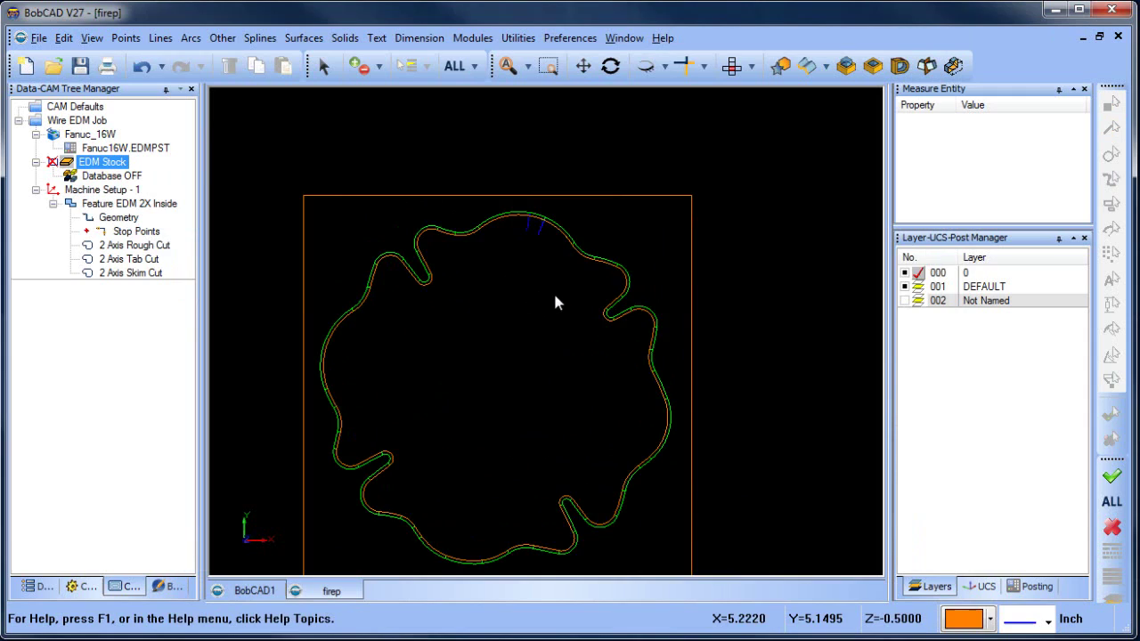
{"action": "scroll", "coordinate": [553, 292], "scroll_direction": "down", "scroll_amount": 1}
{"action": "scroll", "coordinate": [539, 383], "scroll_direction": "down", "scroll_amount": 1}
{"action": "middle_click_drag", "start_coordinate": [538, 405], "coordinate": [552, 307]}
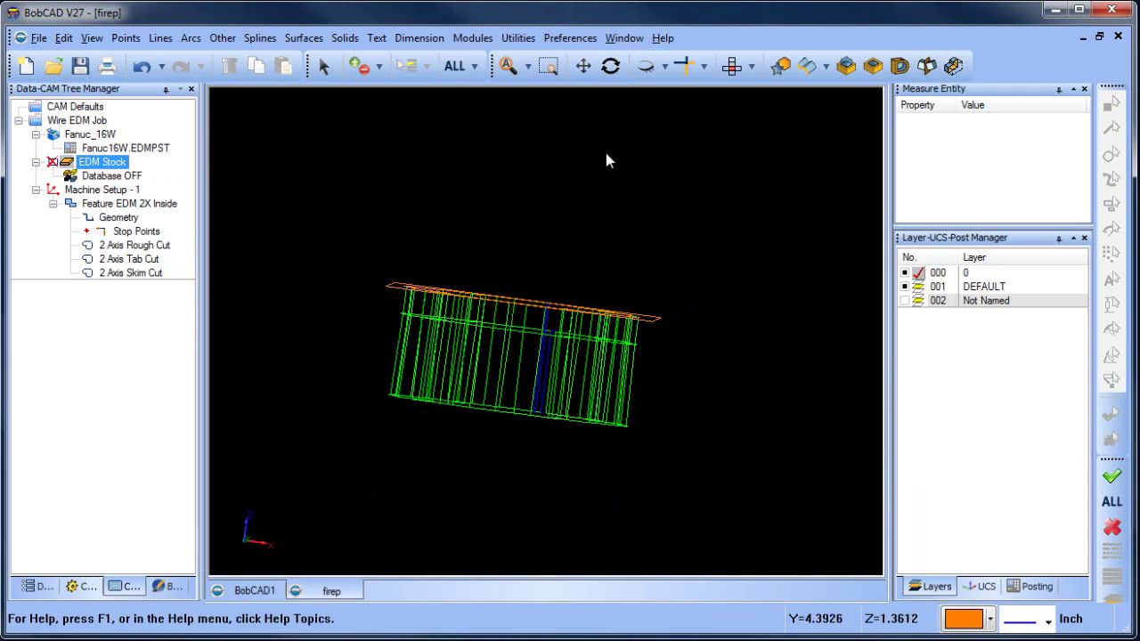
- Check the toolpath in Top and Front views, then recentre the part in Top view
{"action": "left_click", "coordinate": [732, 69]}
{"action": "left_click", "coordinate": [750, 68]}
{"action": "left_click", "coordinate": [753, 88]}
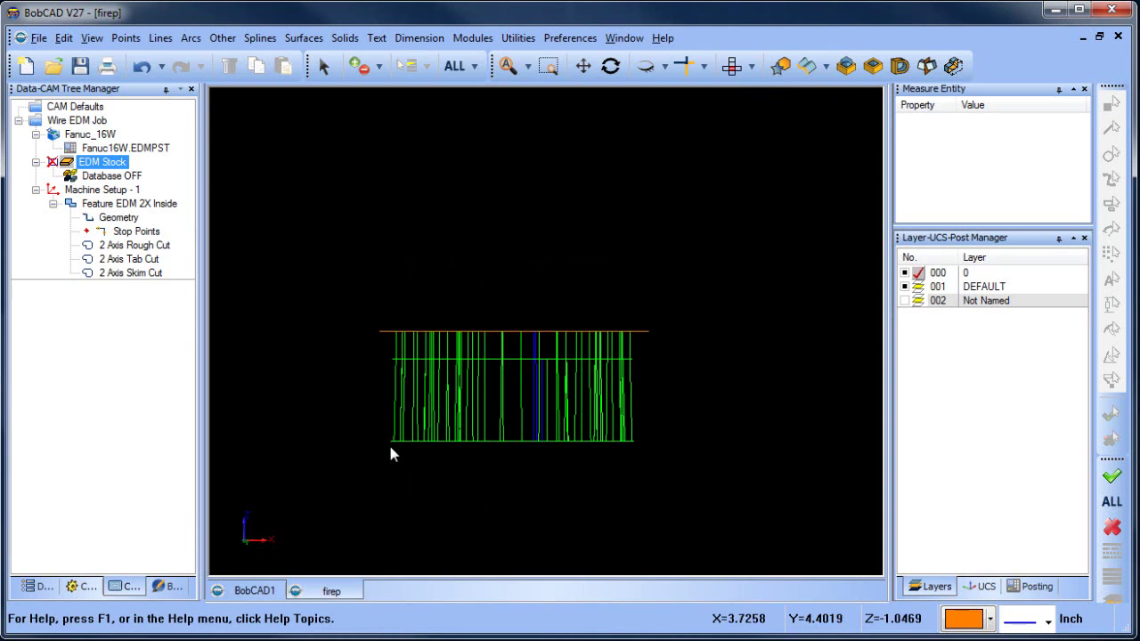
{"action": "left_click", "coordinate": [732, 69]}
{"action": "scroll", "coordinate": [516, 330], "scroll_direction": "up", "scroll_amount": 3}
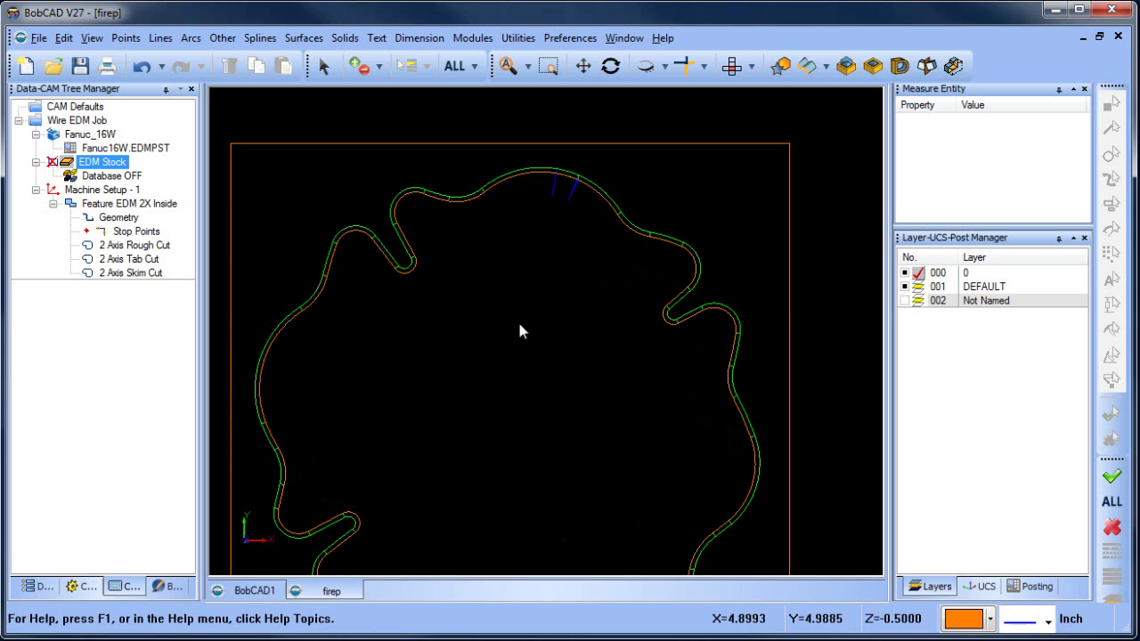
{"action": "scroll", "coordinate": [519, 331], "scroll_direction": "down", "scroll_amount": 3}
{"action": "middle_click_drag", "start_coordinate": [532, 381], "coordinate": [515, 321]}
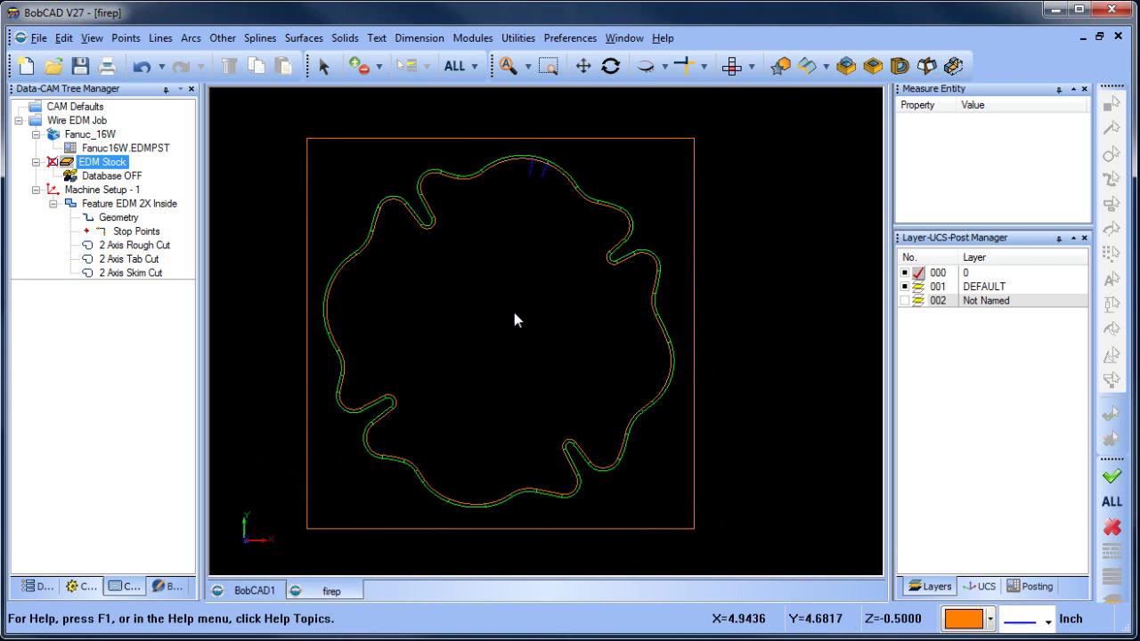
- Sketch a fixed 0.125-radius circle inside the wavy profile near its top
{"action": "left_click", "coordinate": [115, 221]}
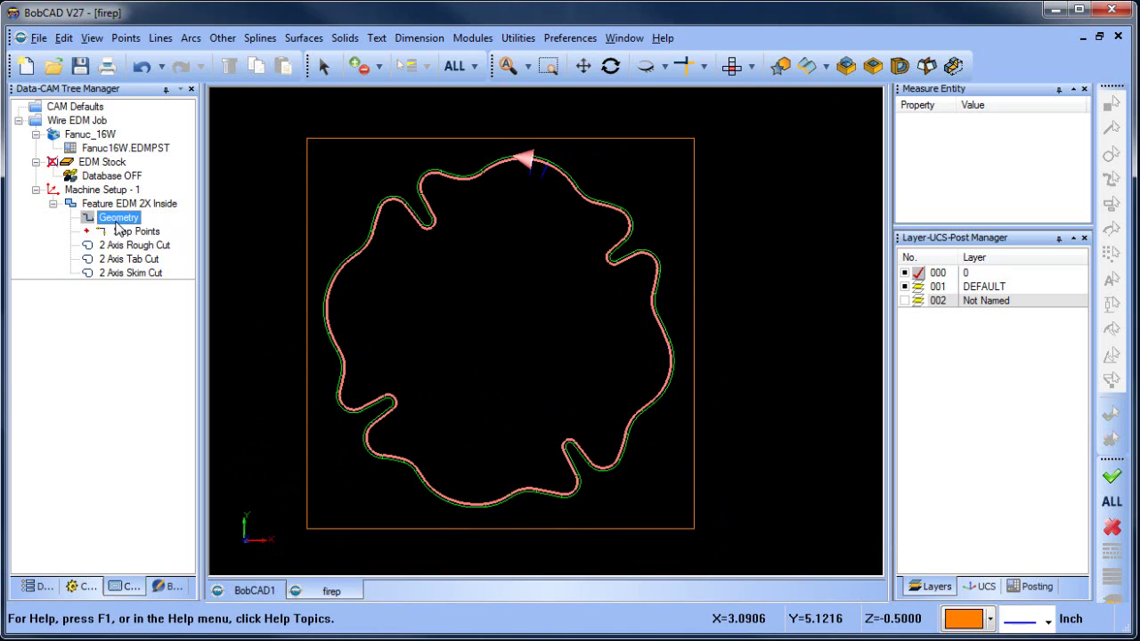
{"action": "right_click", "coordinate": [227, 161]}
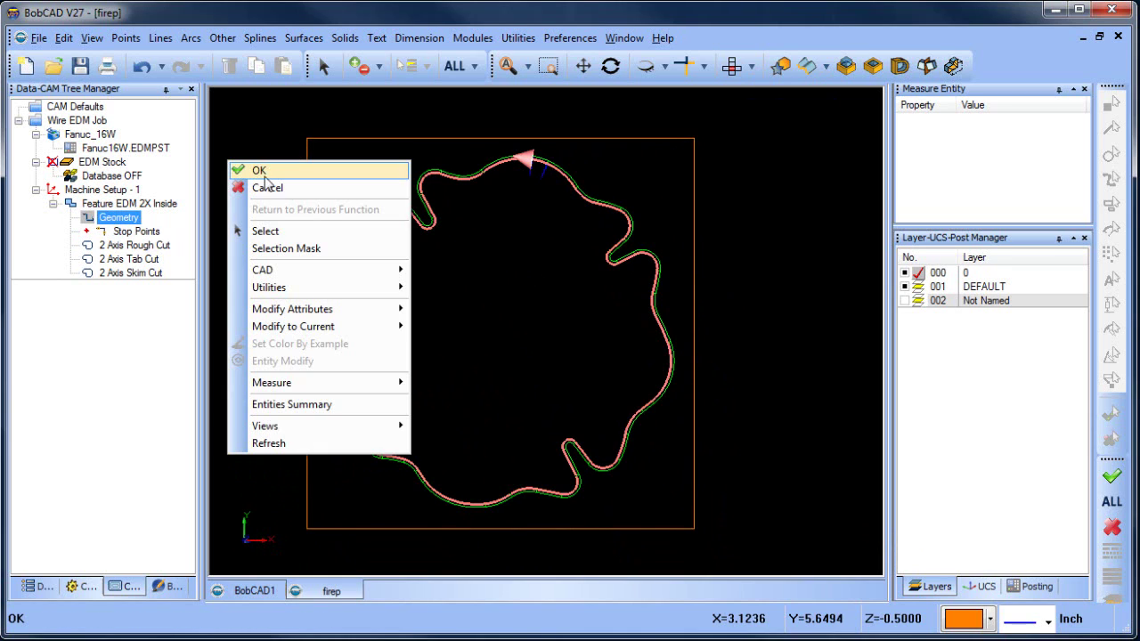
{"action": "left_click", "coordinate": [261, 187]}
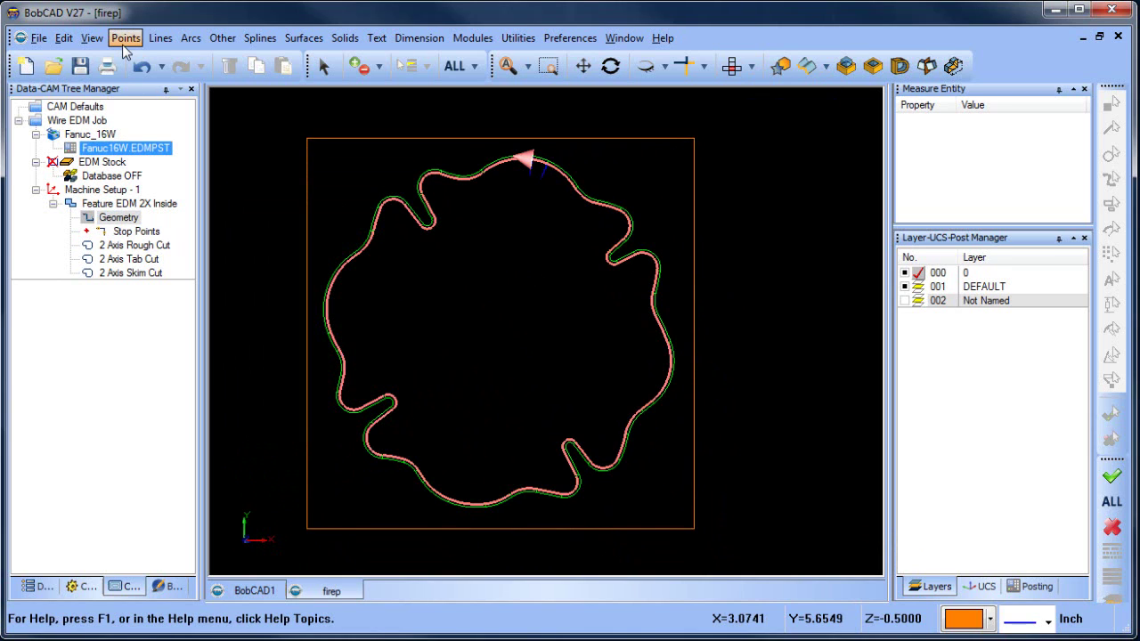
{"action": "left_click", "coordinate": [191, 39]}
{"action": "left_click", "coordinate": [240, 60]}
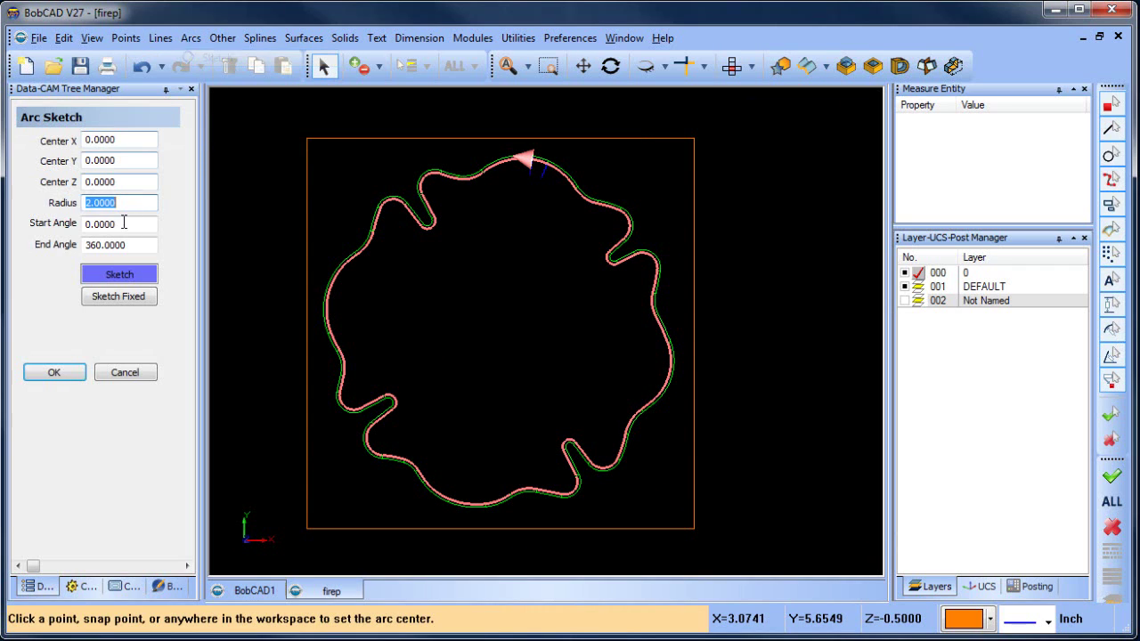
{"action": "left_click", "coordinate": [125, 297]}
{"action": "double_click", "coordinate": [134, 203]}
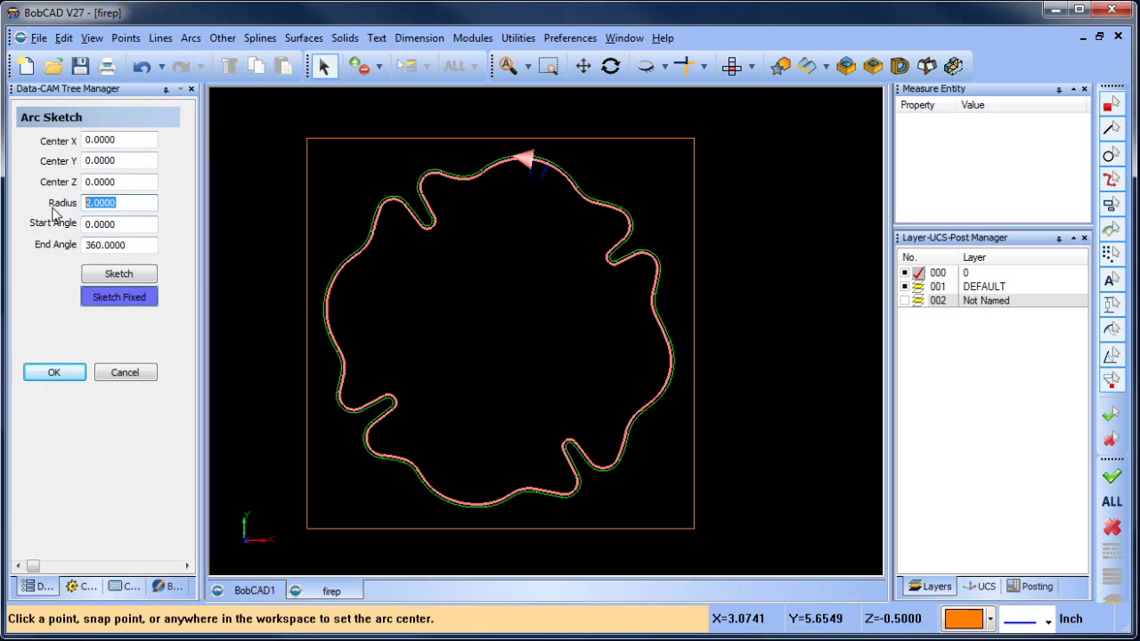
{"action": "type", "text": ".1250"}
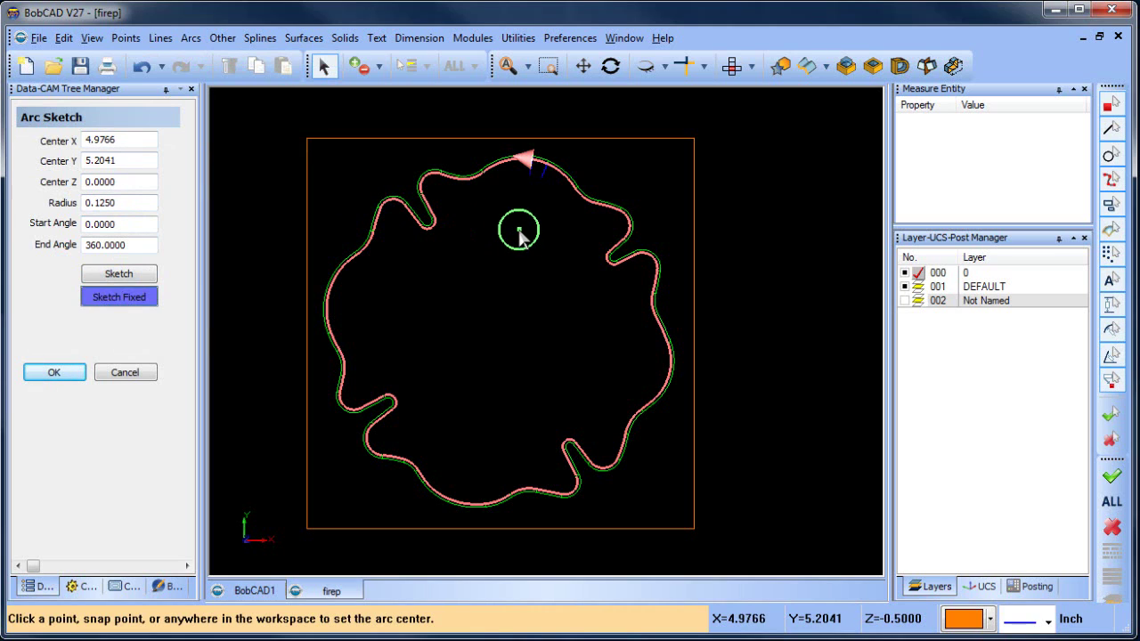
{"action": "left_click", "coordinate": [519, 229]}
{"action": "left_click", "coordinate": [145, 372]}
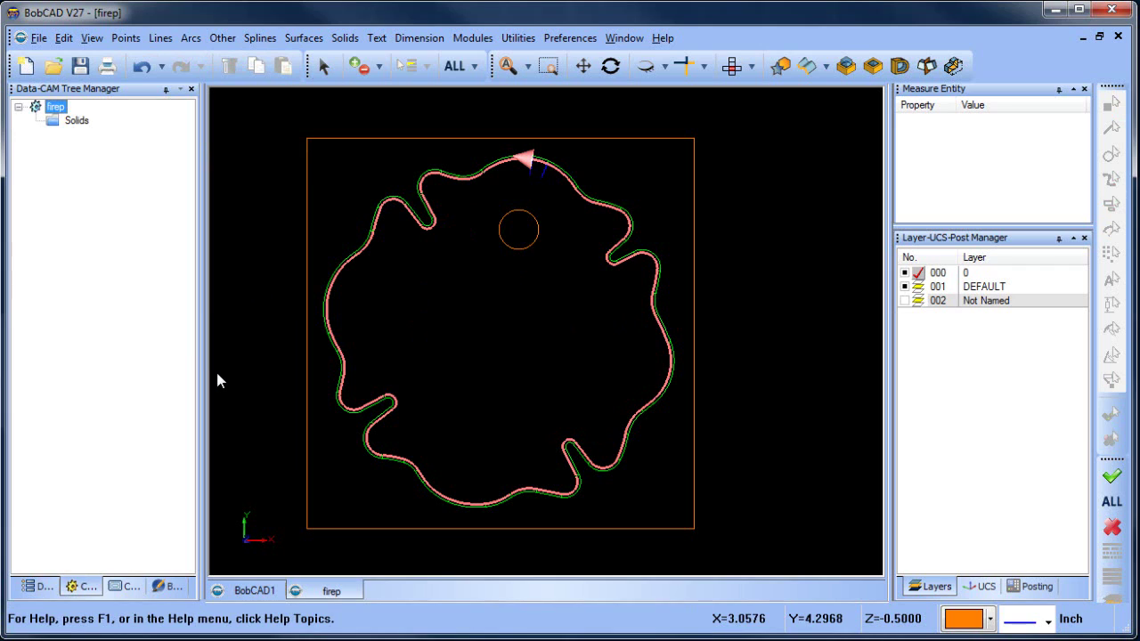
- Place a point at the small circle's centre
{"action": "left_click", "coordinate": [130, 588]}
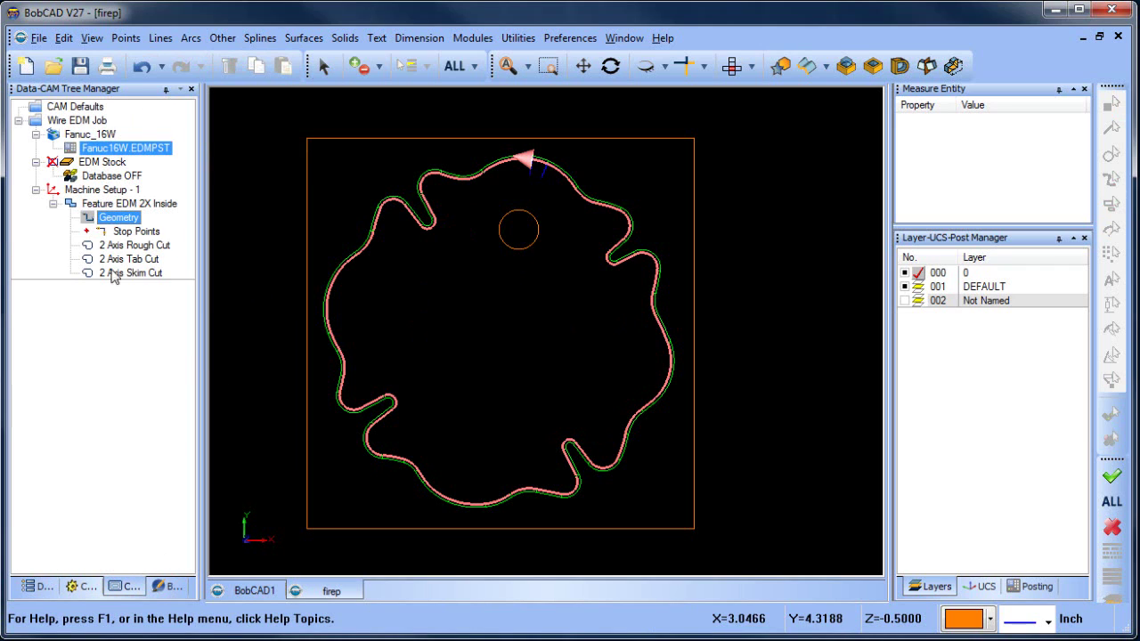
{"action": "left_click", "coordinate": [136, 231]}
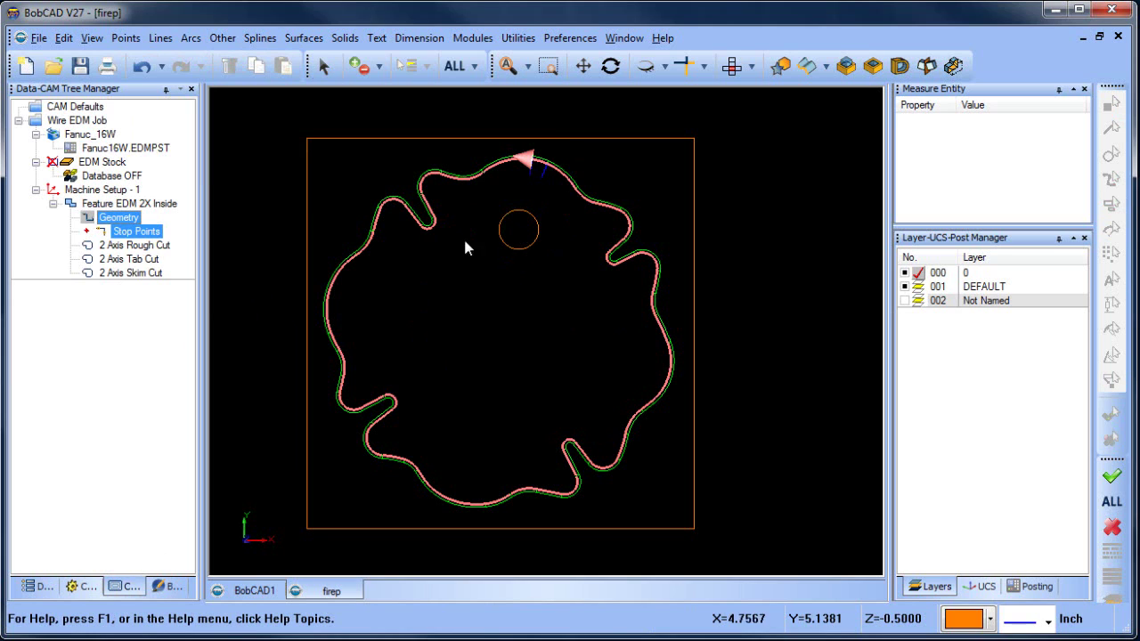
{"action": "left_click", "coordinate": [110, 205]}
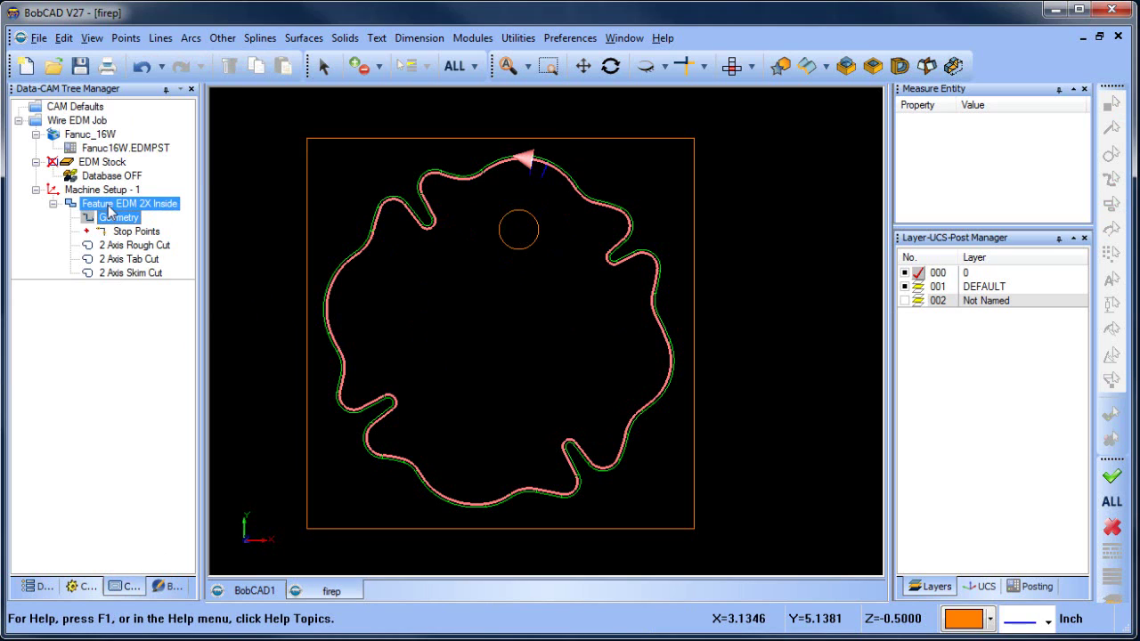
{"action": "left_click", "coordinate": [126, 38]}
{"action": "left_click", "coordinate": [223, 142]}
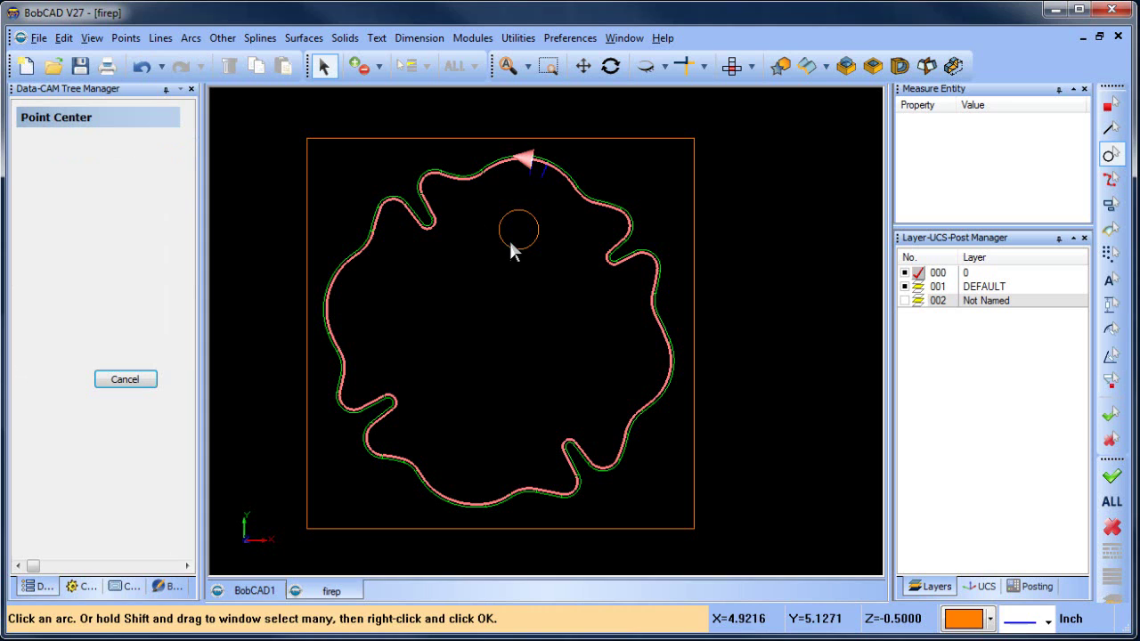
{"action": "left_click", "coordinate": [139, 380]}
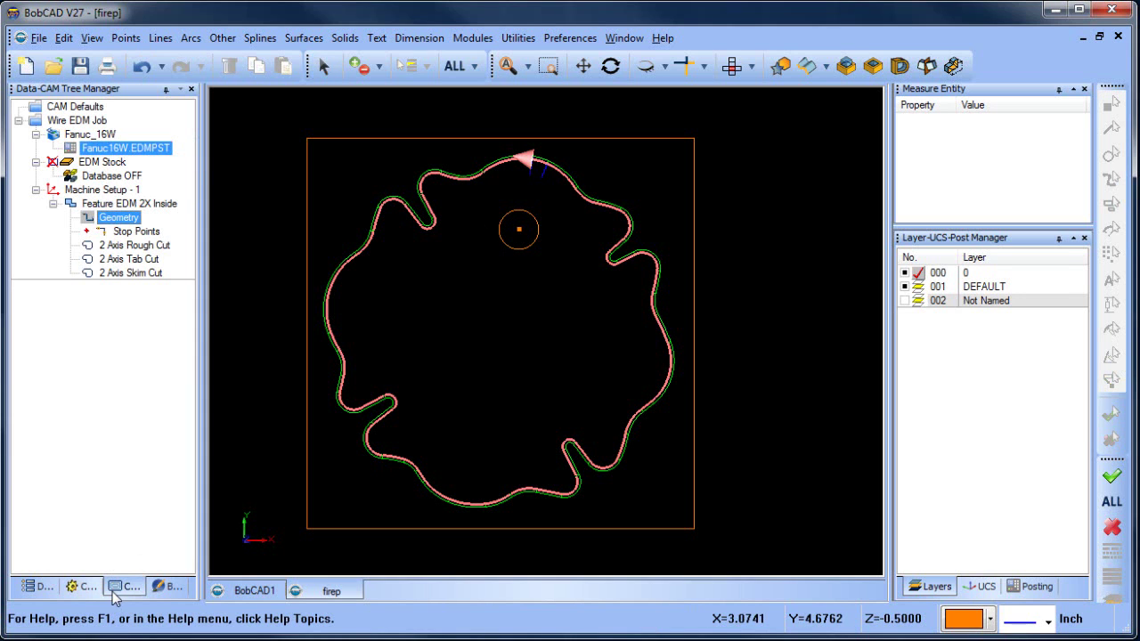
{"action": "left_click", "coordinate": [108, 259]}
- Set the rough cut lead-in to Point Blend, starting at the small circle's centre
{"action": "left_click", "coordinate": [113, 204]}
{"action": "right_click", "coordinate": [113, 204]}
{"action": "left_click", "coordinate": [133, 215]}
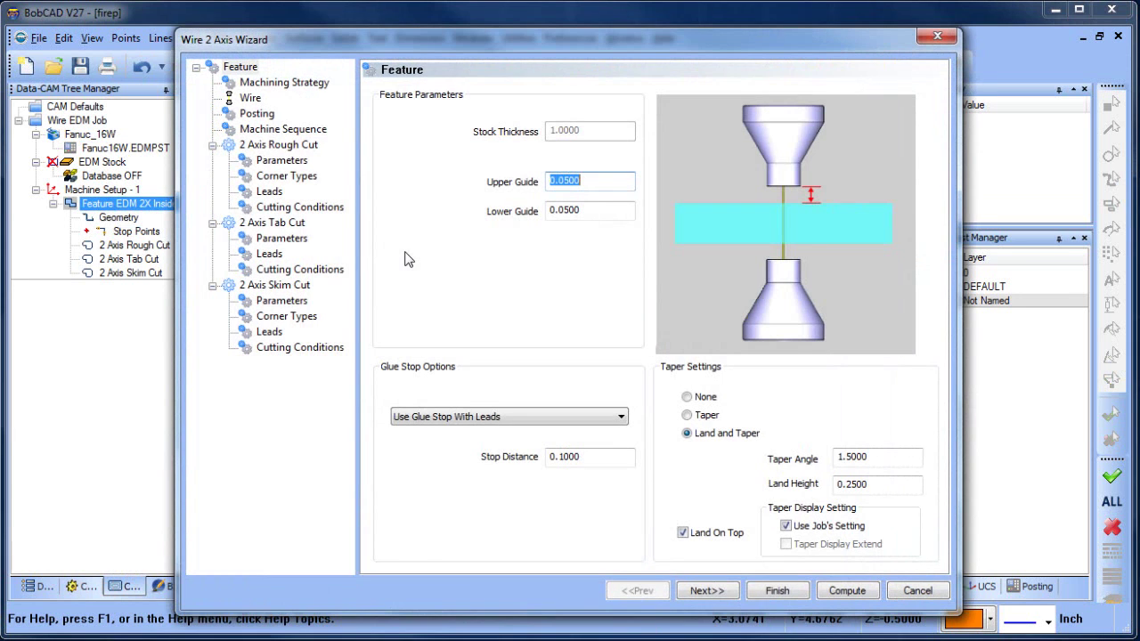
{"action": "left_click", "coordinate": [289, 162]}
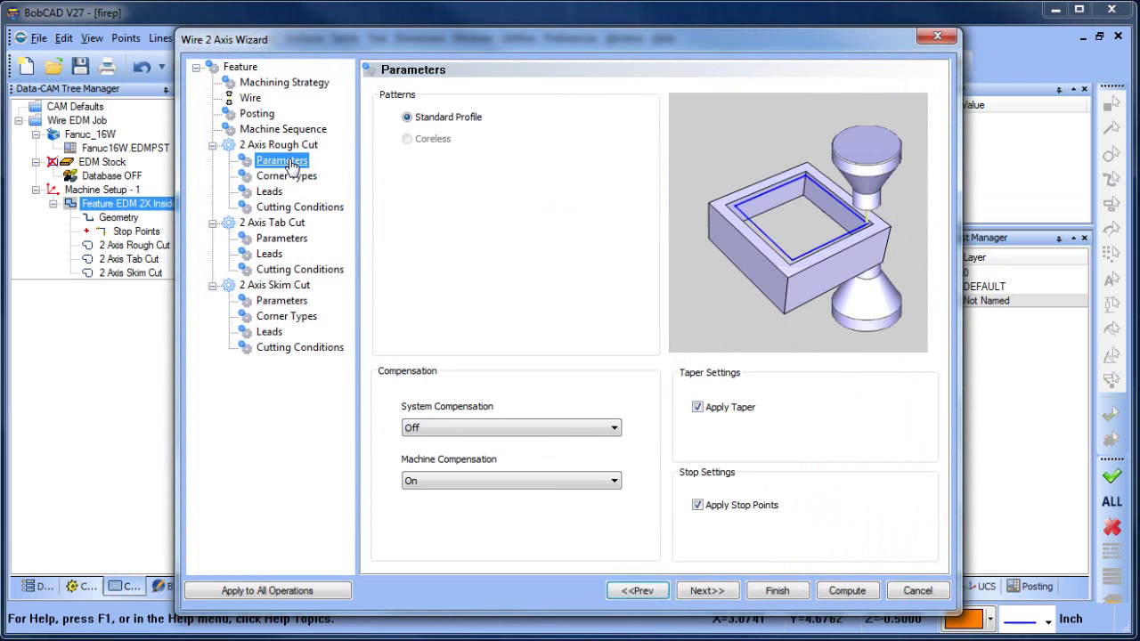
{"action": "left_click", "coordinate": [271, 191]}
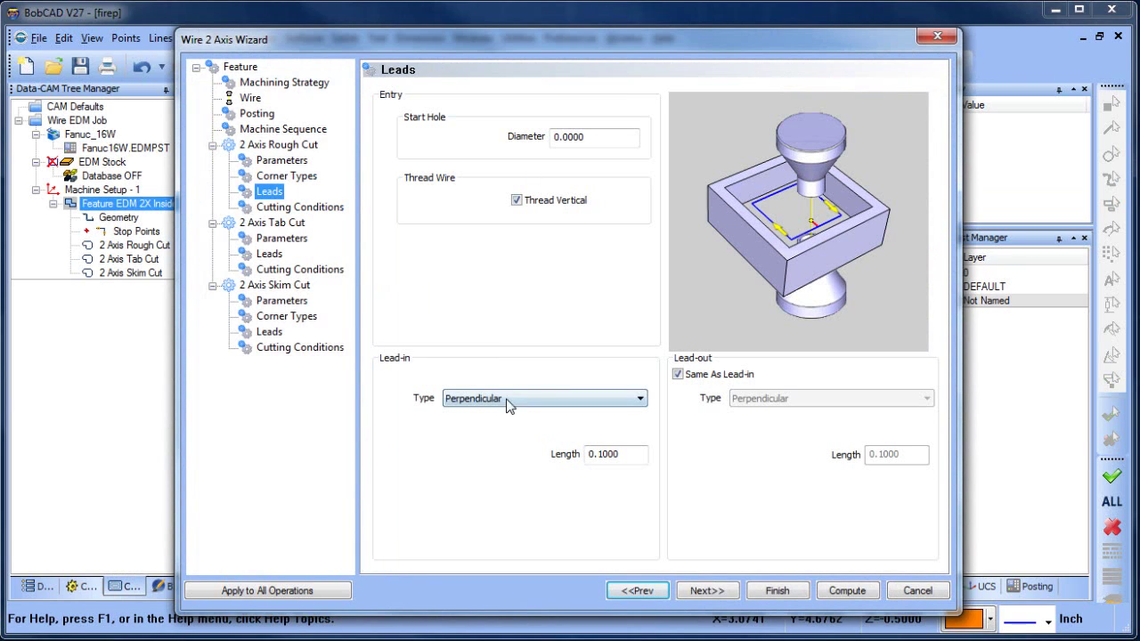
{"action": "left_click", "coordinate": [509, 402]}
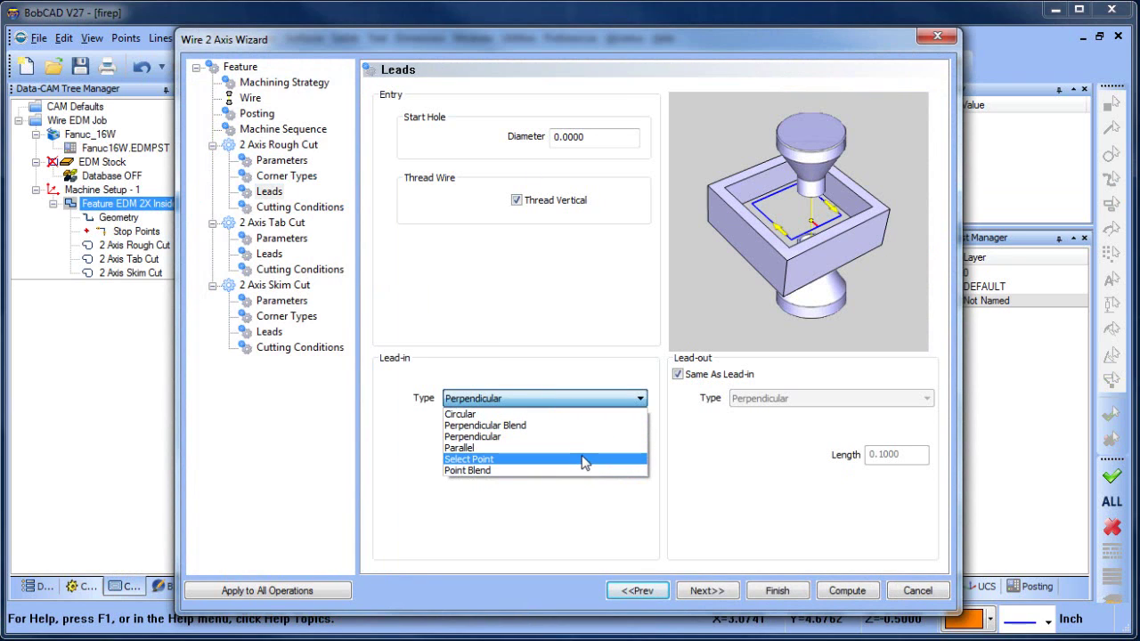
{"action": "left_click", "coordinate": [545, 471]}
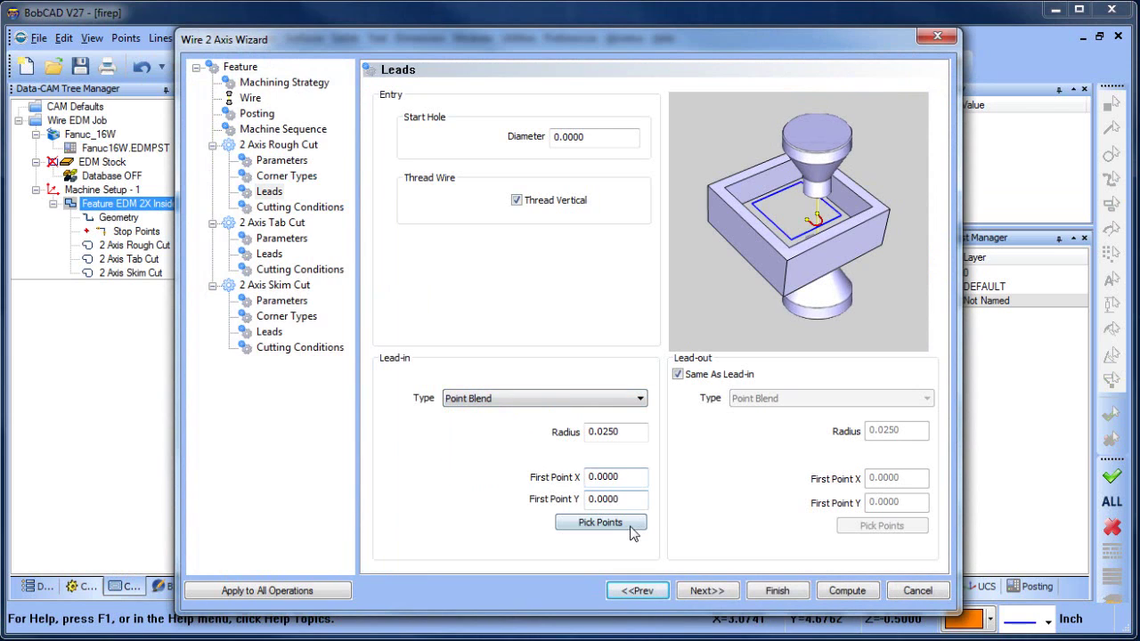
{"action": "left_click", "coordinate": [625, 529]}
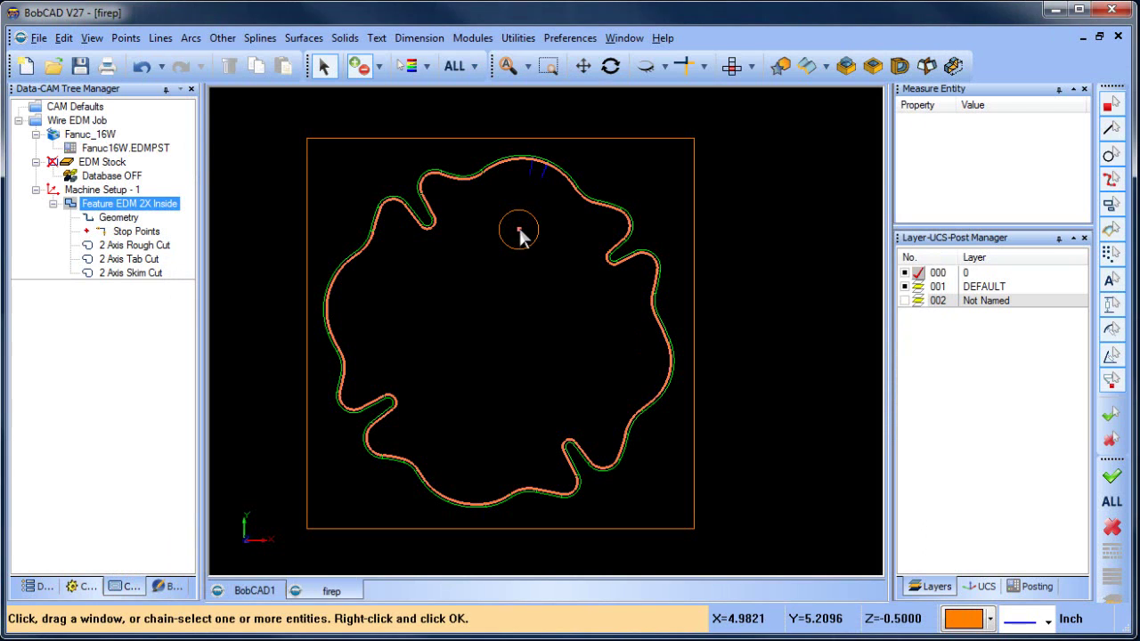
{"action": "left_click", "coordinate": [520, 230]}
{"action": "right_click", "coordinate": [563, 313]}
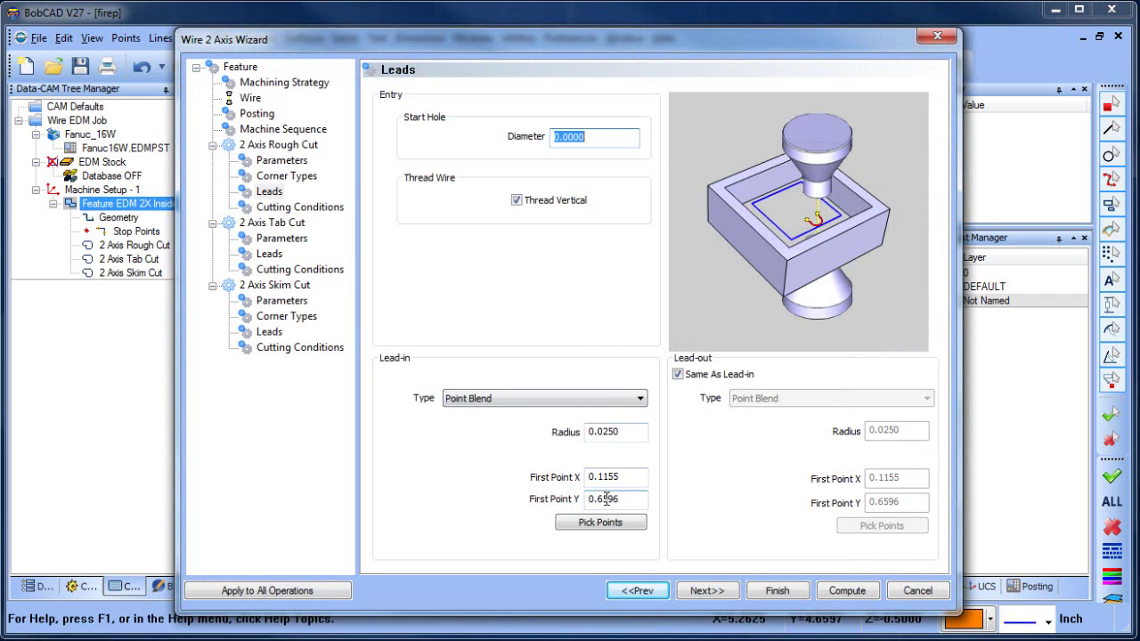
- Compute the wire toolpath and orbit the view to see it in 3-D
{"action": "left_click", "coordinate": [842, 591]}
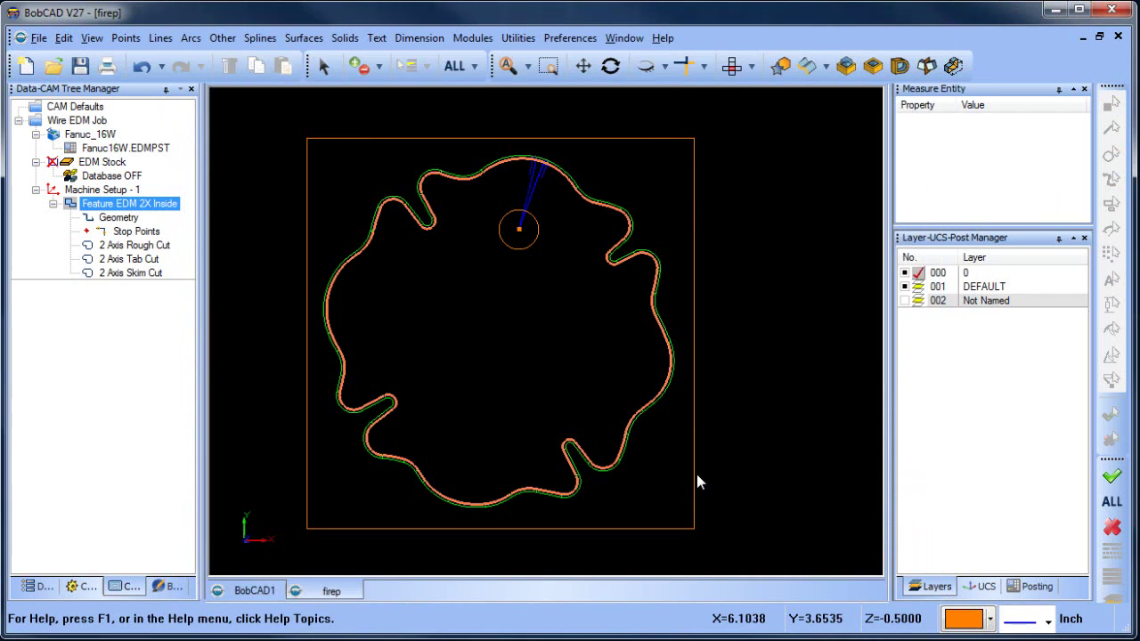
{"action": "scroll", "coordinate": [526, 234], "scroll_direction": "up", "scroll_amount": 3}
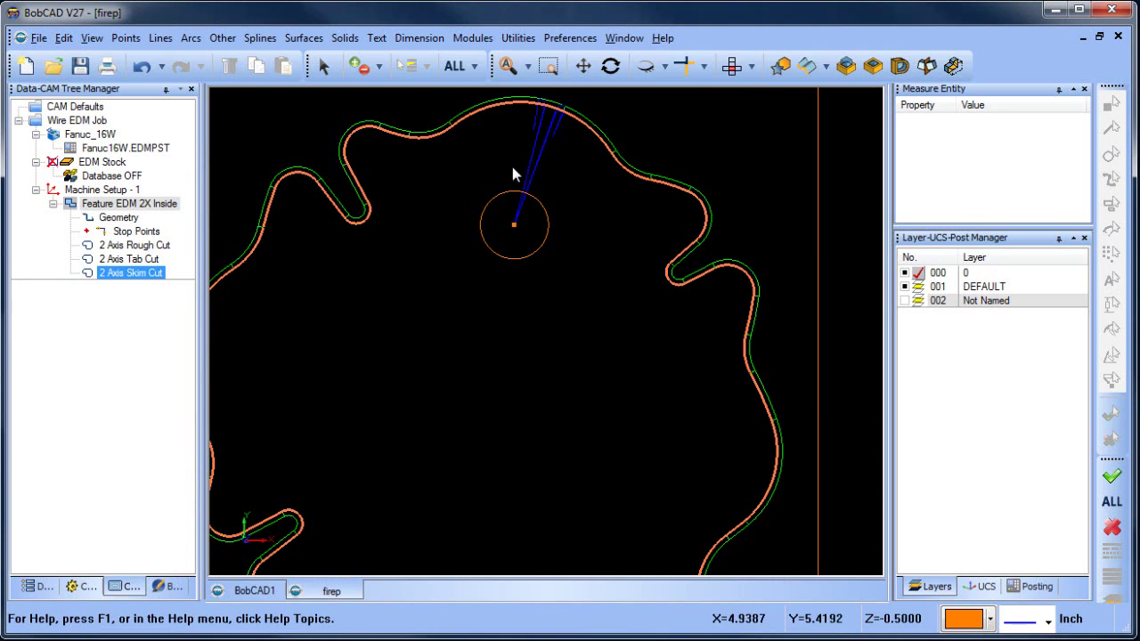
{"action": "scroll", "coordinate": [541, 286], "scroll_direction": "down", "scroll_amount": 3}
{"action": "middle_click_drag", "start_coordinate": [542, 287], "coordinate": [566, 348]}
- Return to top view, then tilt it to check the lead-in through the part thickness
{"action": "left_click", "coordinate": [731, 66]}
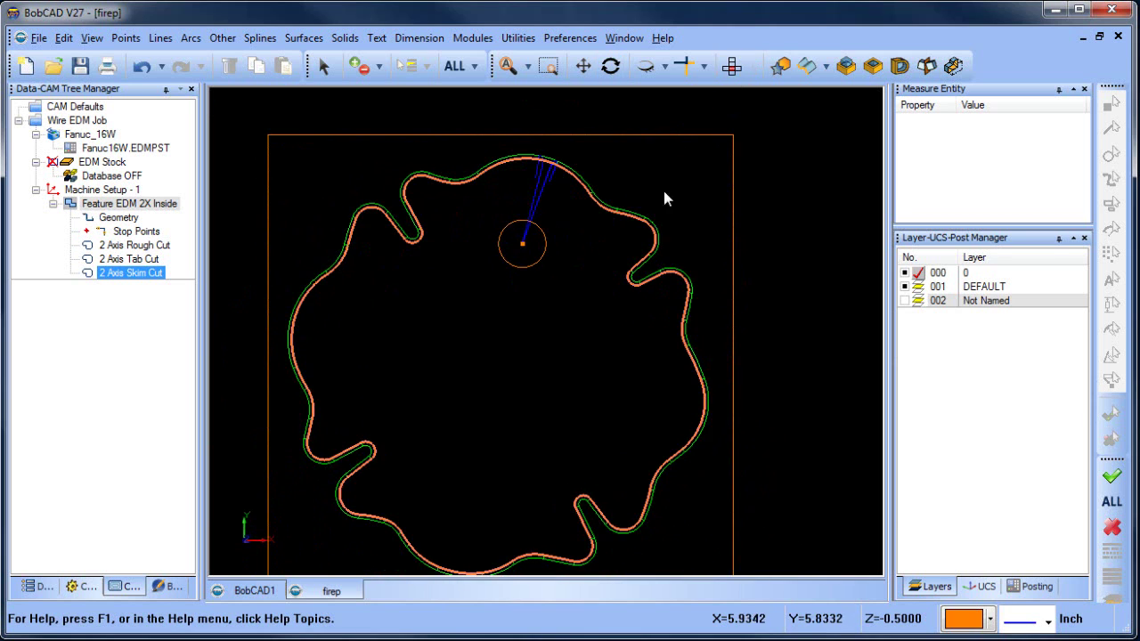
{"action": "scroll", "coordinate": [563, 232], "scroll_direction": "up", "scroll_amount": 3}
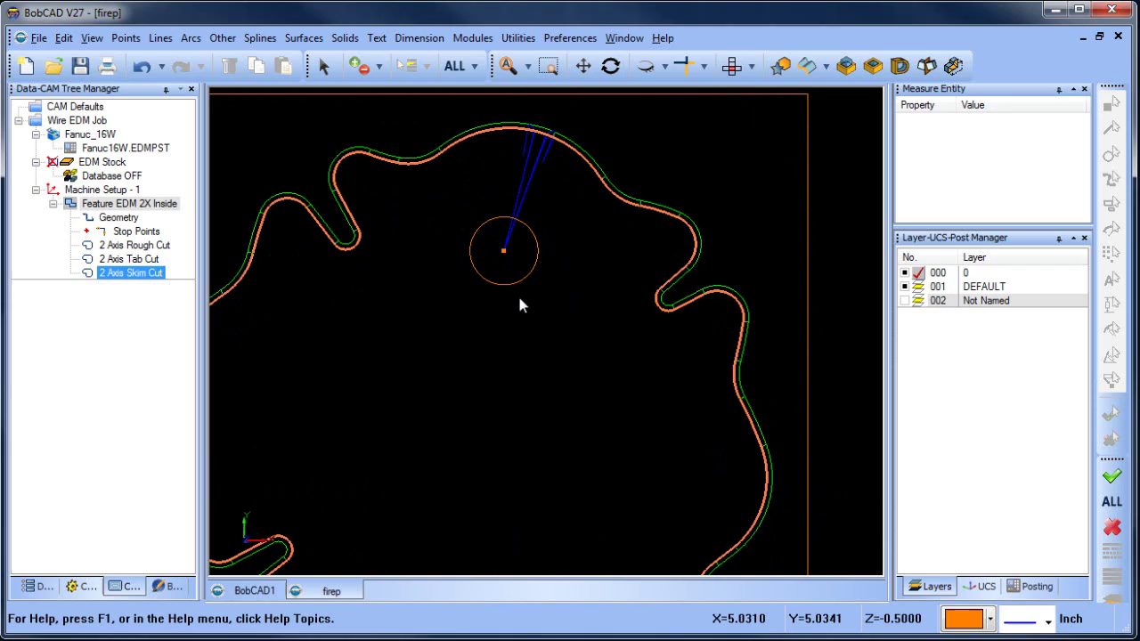
{"action": "scroll", "coordinate": [521, 290], "scroll_direction": "down", "scroll_amount": 5}
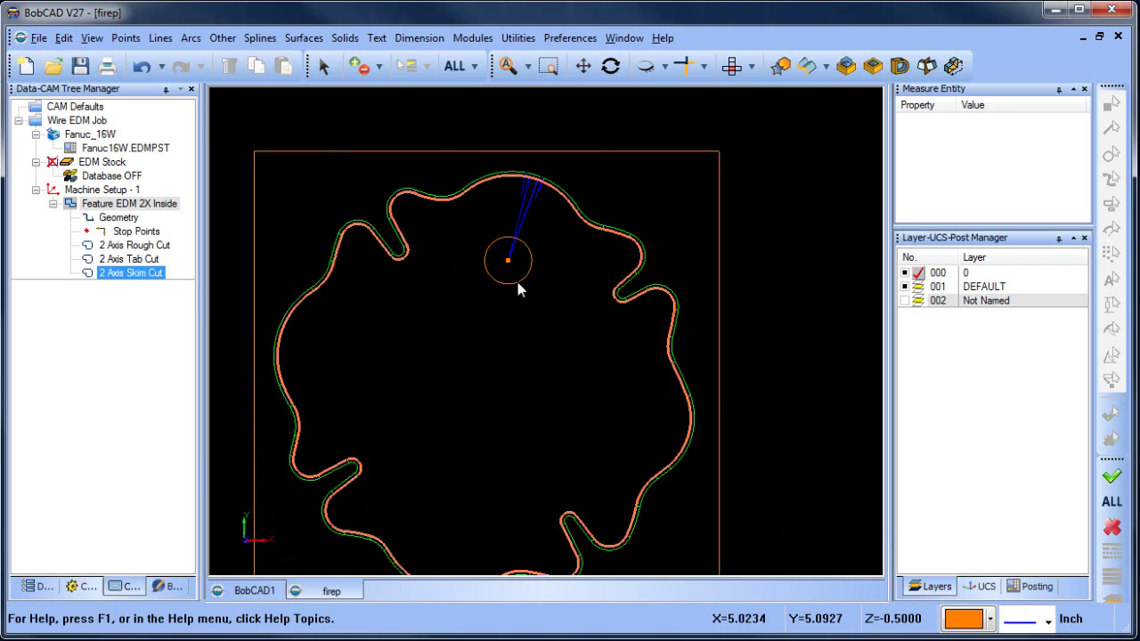
{"action": "middle_click_drag", "start_coordinate": [550, 415], "coordinate": [508, 264]}
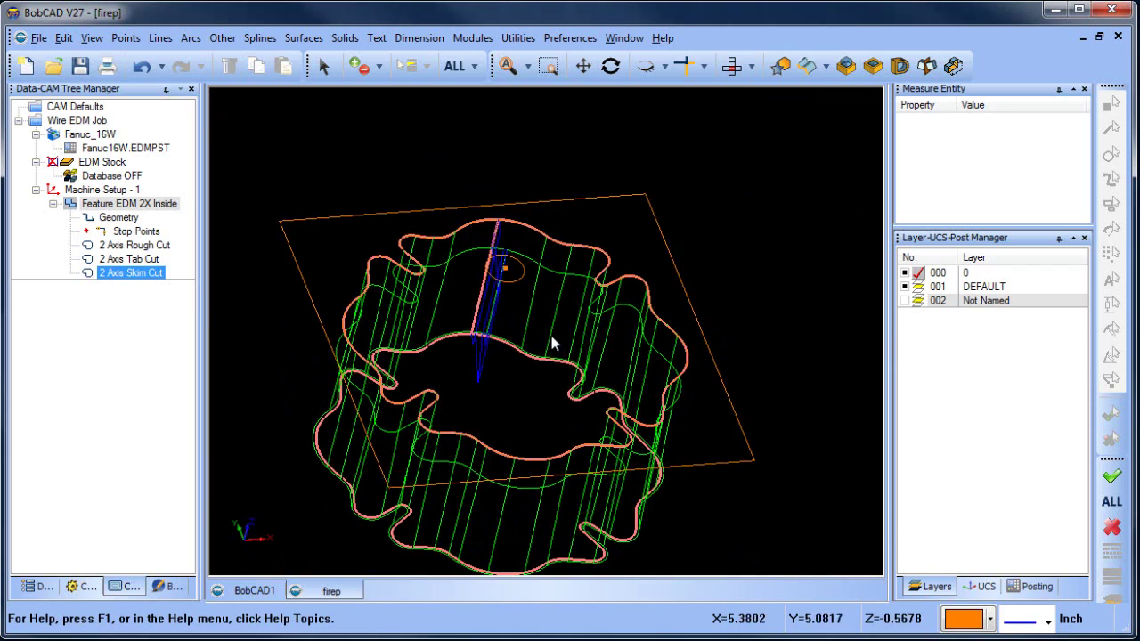
{"action": "scroll", "coordinate": [547, 325], "scroll_direction": "down", "scroll_amount": 2}
{"action": "middle_click_drag", "start_coordinate": [547, 326], "coordinate": [547, 353]}
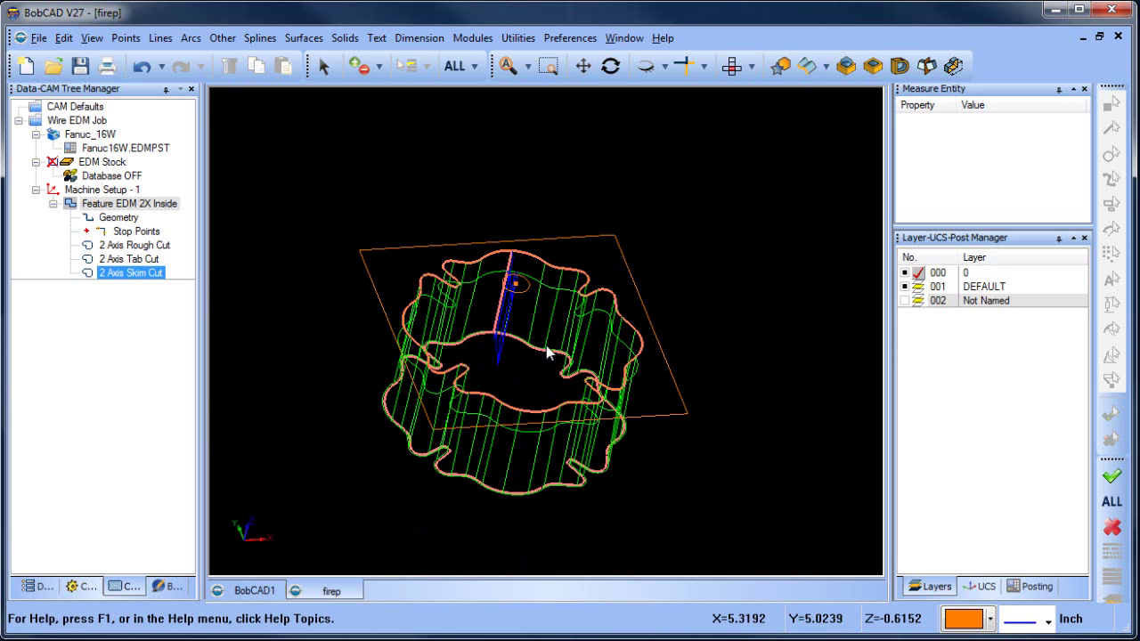
- Start the CutSim simulation with Machine Housing shown and a lowered playback speed
{"action": "left_click", "coordinate": [473, 37]}
{"action": "left_click", "coordinate": [525, 153]}
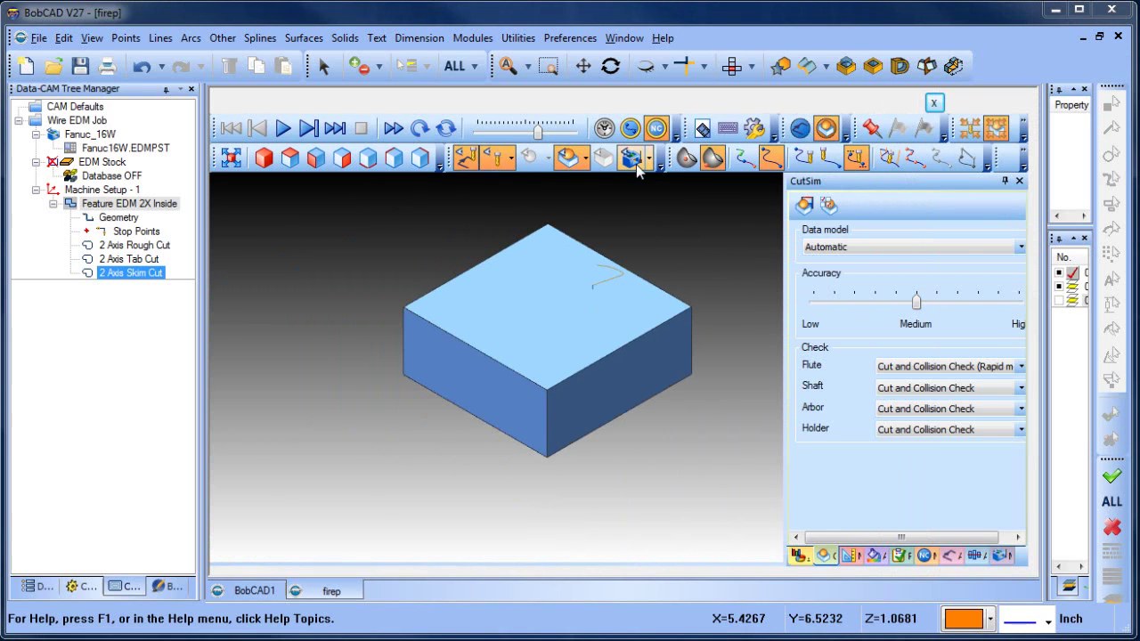
{"action": "left_click", "coordinate": [636, 164]}
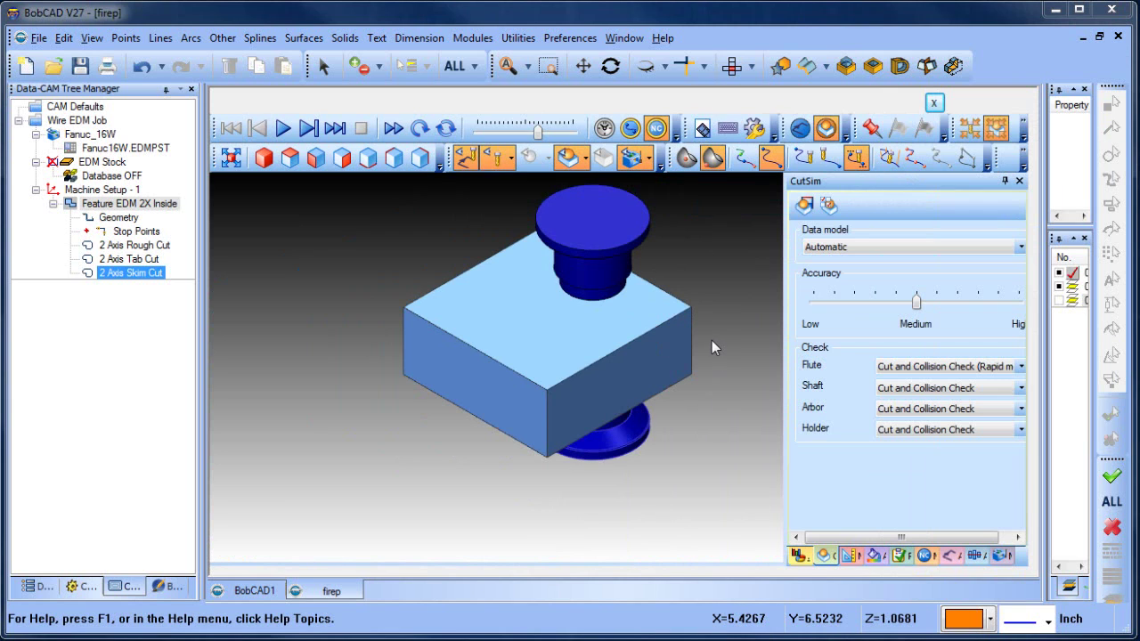
{"action": "mouse_move", "coordinate": [711, 341]}
{"action": "left_mouse_down"}
{"action": "mouse_move", "coordinate": [711, 271]}
{"action": "mouse_move", "coordinate": [740, 303]}
{"action": "mouse_move", "coordinate": [760, 297]}
{"action": "mouse_move", "coordinate": [705, 321]}
{"action": "left_mouse_up"}
{"action": "left_click_drag", "start_coordinate": [540, 131], "coordinate": [500, 134]}
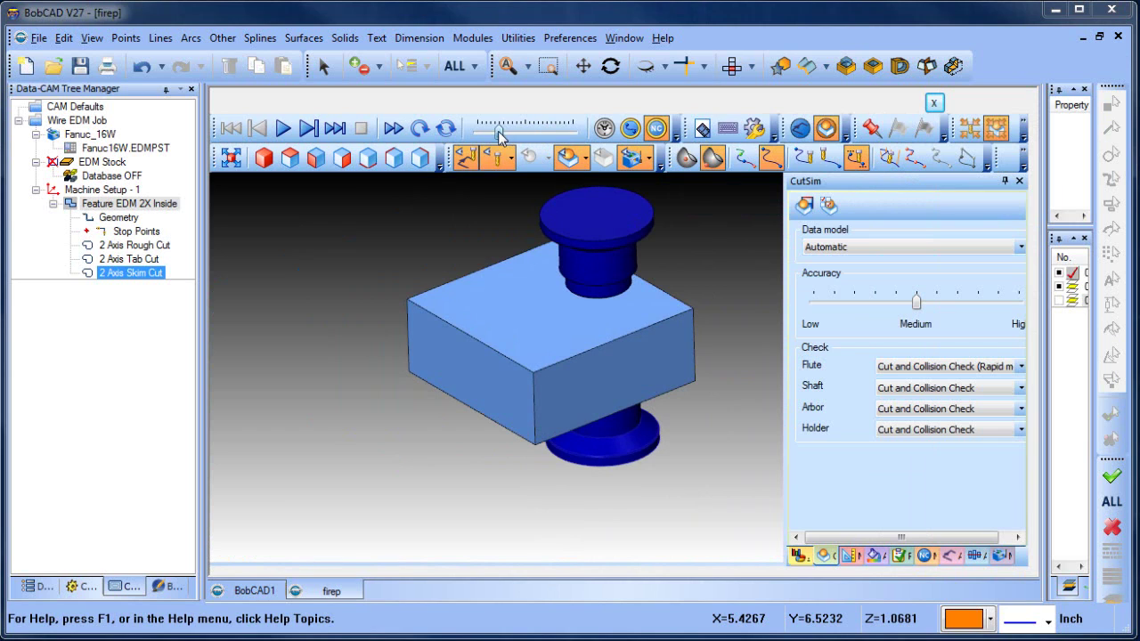
- Play the cut briefly, then jump to the 2 Axis Tab Cut operation in the Move List
{"action": "left_click", "coordinate": [283, 128]}
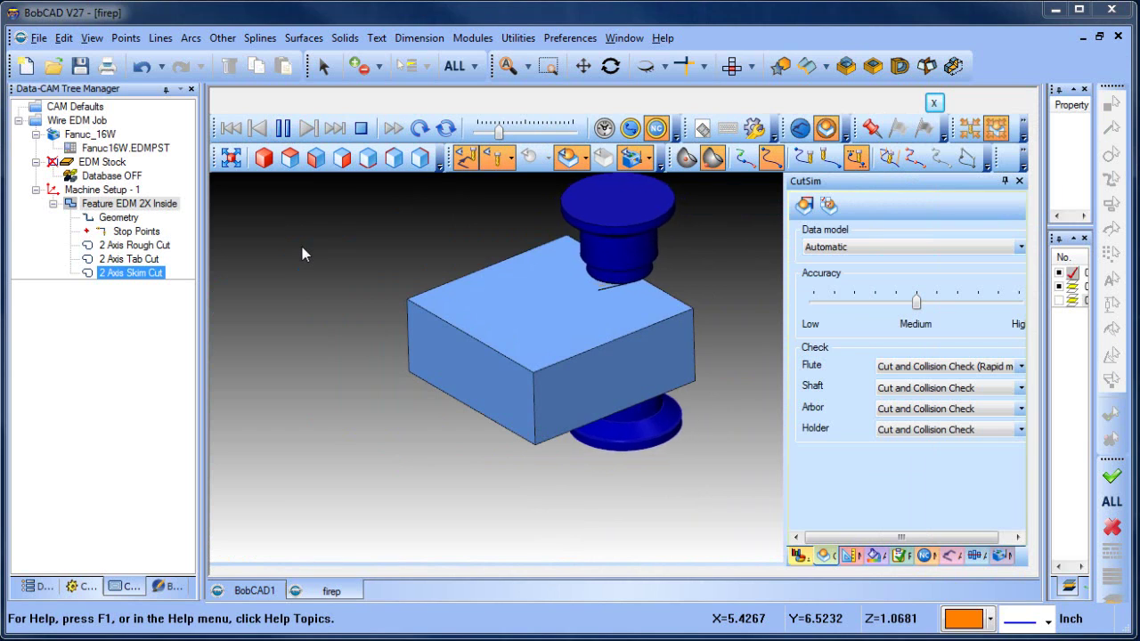
{"action": "left_click", "coordinate": [284, 128]}
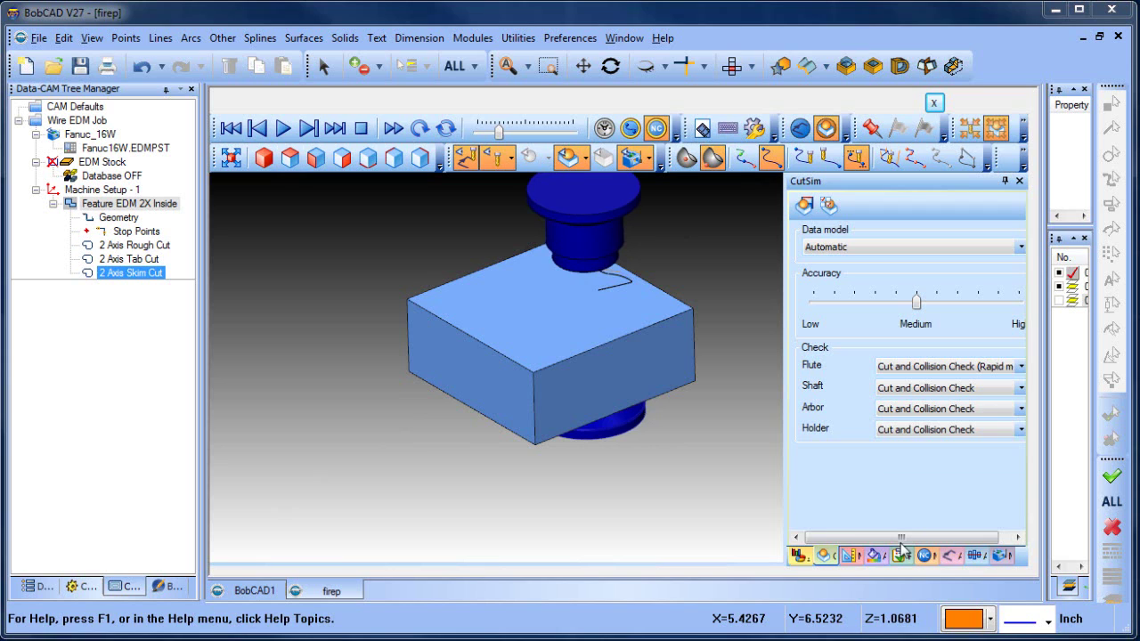
{"action": "left_click", "coordinate": [927, 556]}
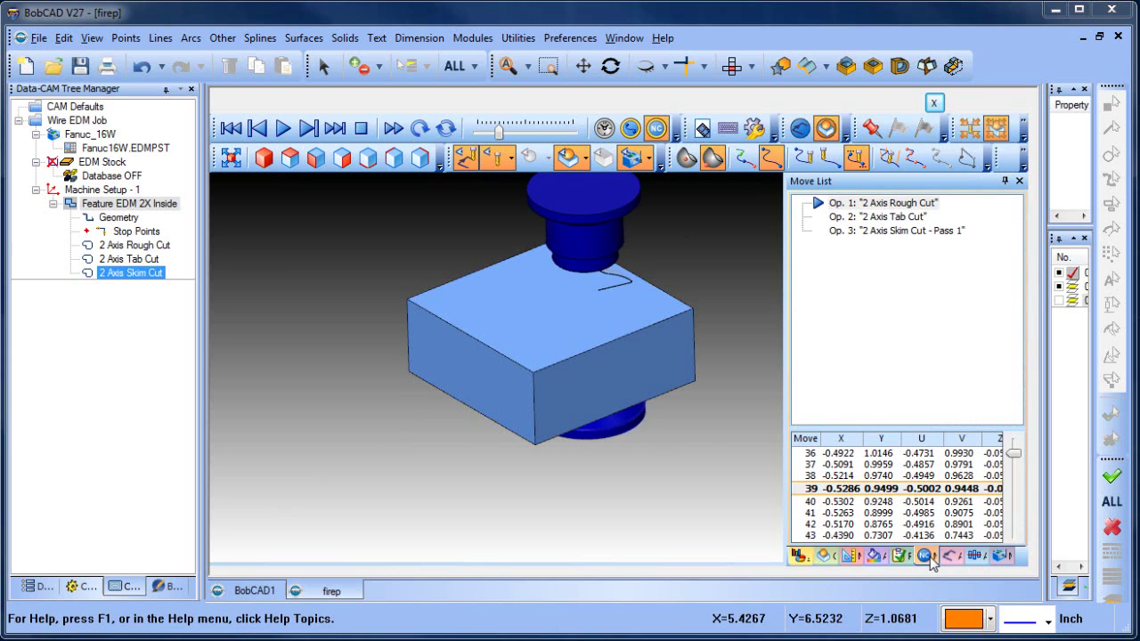
{"action": "left_click", "coordinate": [837, 218]}
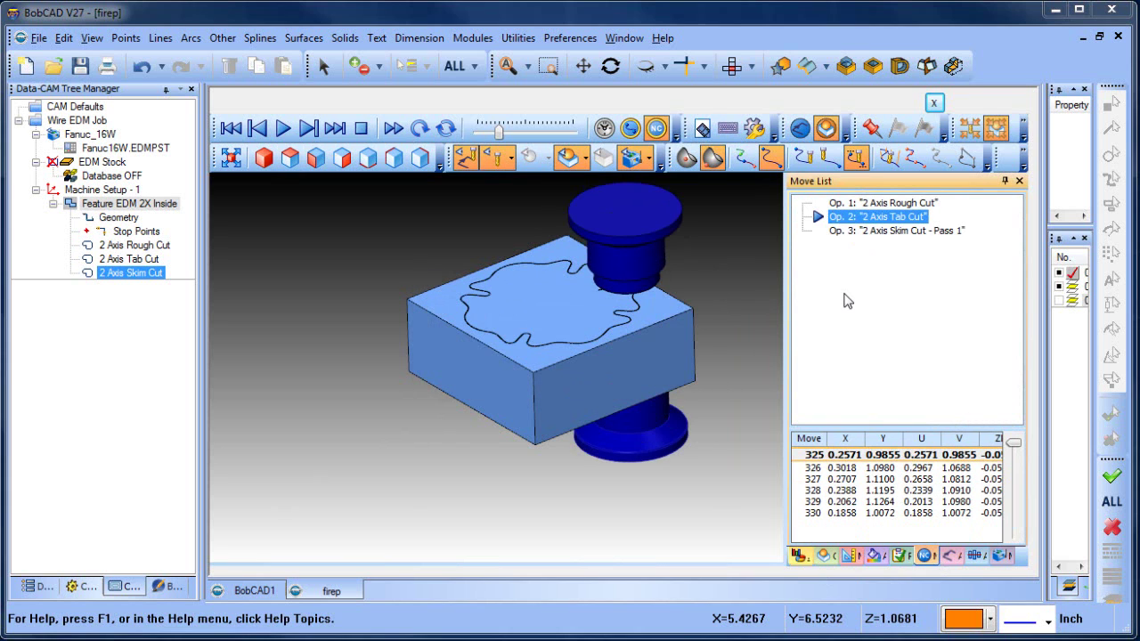
{"action": "mouse_move", "coordinate": [717, 273]}
{"action": "middle_mouse_down"}
{"action": "mouse_move", "coordinate": [761, 285]}
{"action": "mouse_move", "coordinate": [804, 275]}
{"action": "mouse_move", "coordinate": [761, 247]}
{"action": "mouse_move", "coordinate": [668, 249]}
{"action": "mouse_move", "coordinate": [615, 232]}
{"action": "mouse_move", "coordinate": [672, 231]}
{"action": "mouse_move", "coordinate": [717, 262]}
{"action": "middle_mouse_up"}
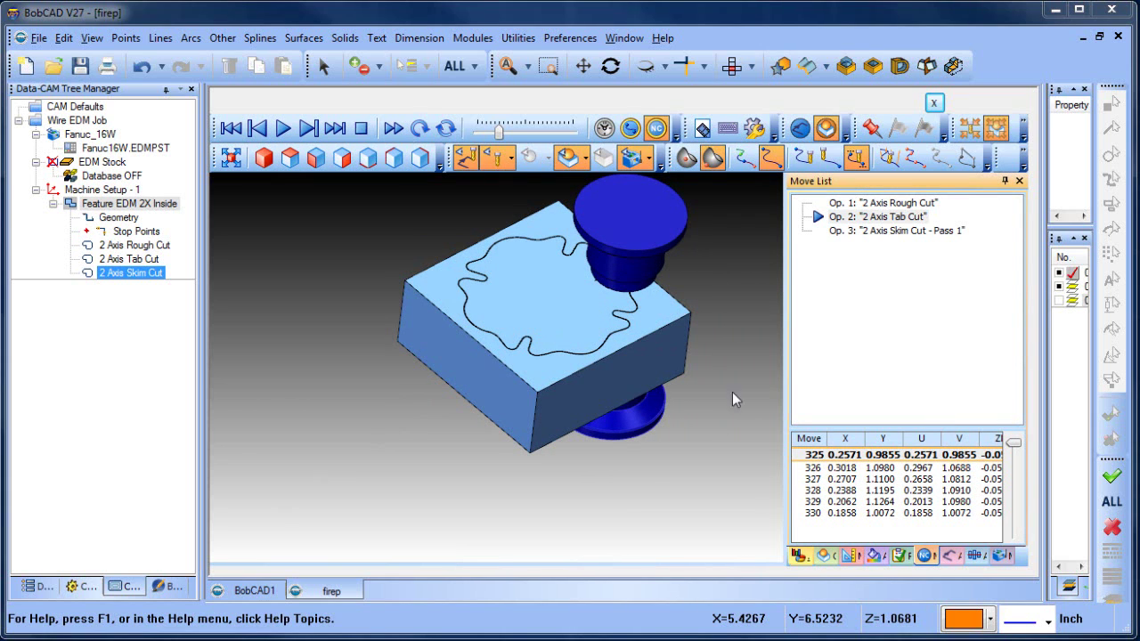
{"action": "middle_click_drag", "start_coordinate": [733, 394], "coordinate": [603, 187]}
- Cycle the stock display through transparent and hidden back to solid, and show the report
{"action": "left_click", "coordinate": [570, 157]}
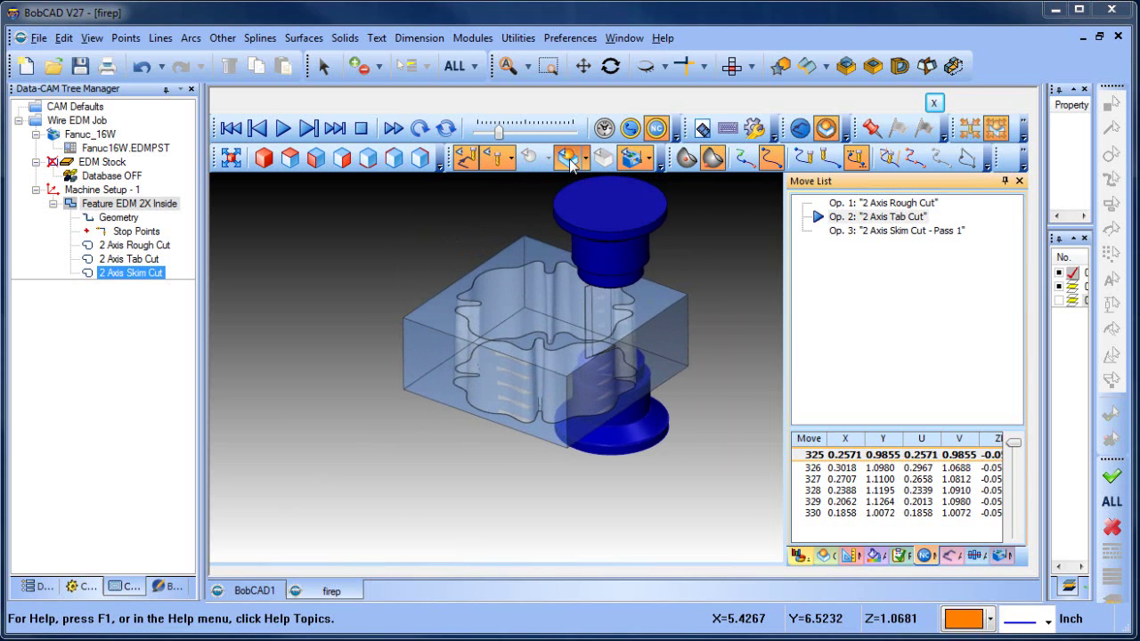
{"action": "left_click", "coordinate": [570, 160]}
{"action": "left_click", "coordinate": [570, 160]}
{"action": "left_click", "coordinate": [570, 160]}
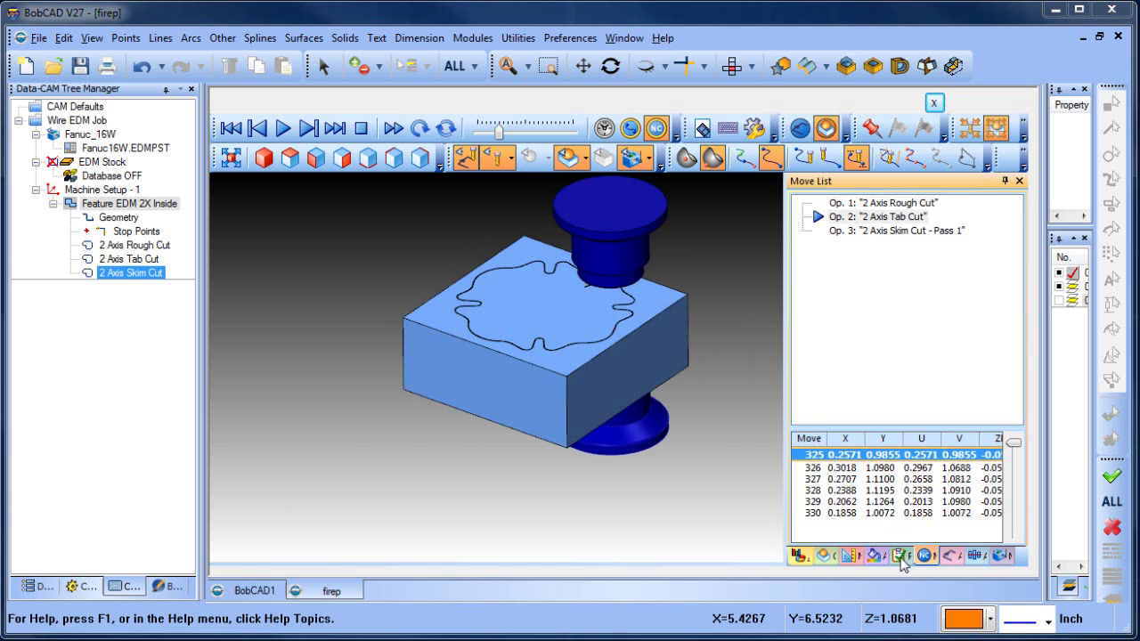
{"action": "left_click", "coordinate": [901, 556]}
- Delete the slug inside the wavy contour using Remove chips (select chips) mode
{"action": "left_click", "coordinate": [851, 558]}
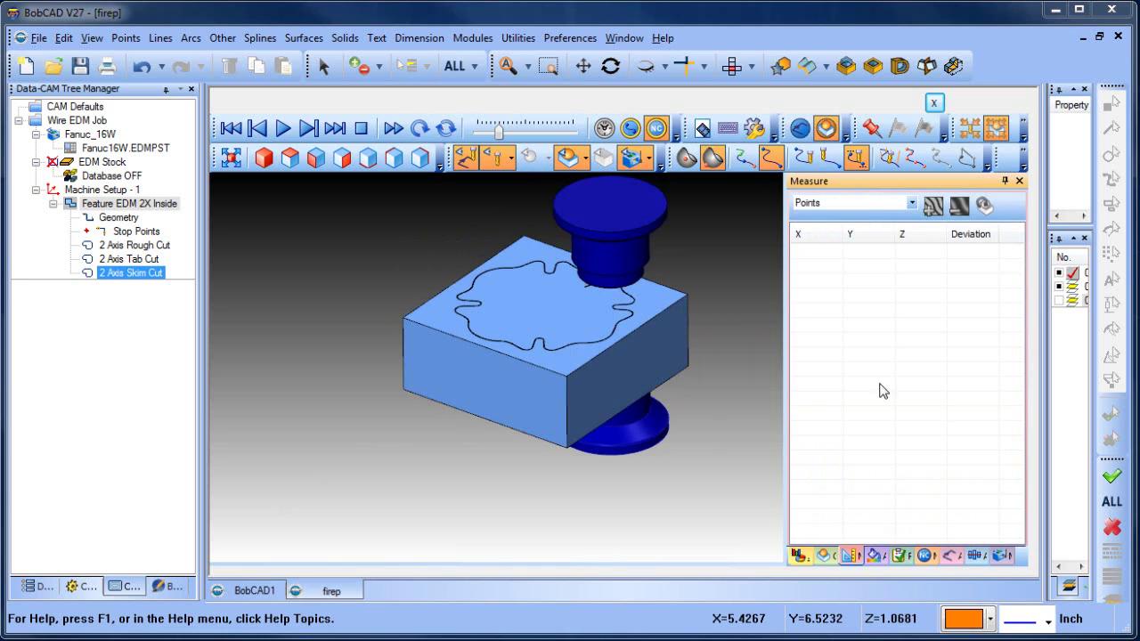
{"action": "left_click", "coordinate": [911, 203]}
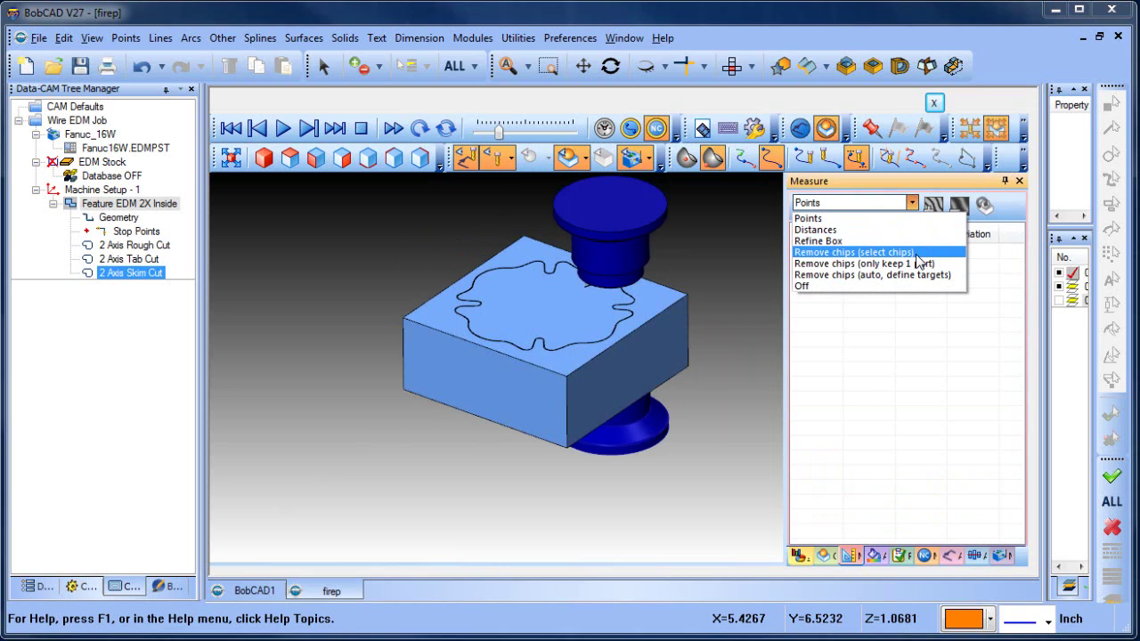
{"action": "left_click", "coordinate": [920, 256]}
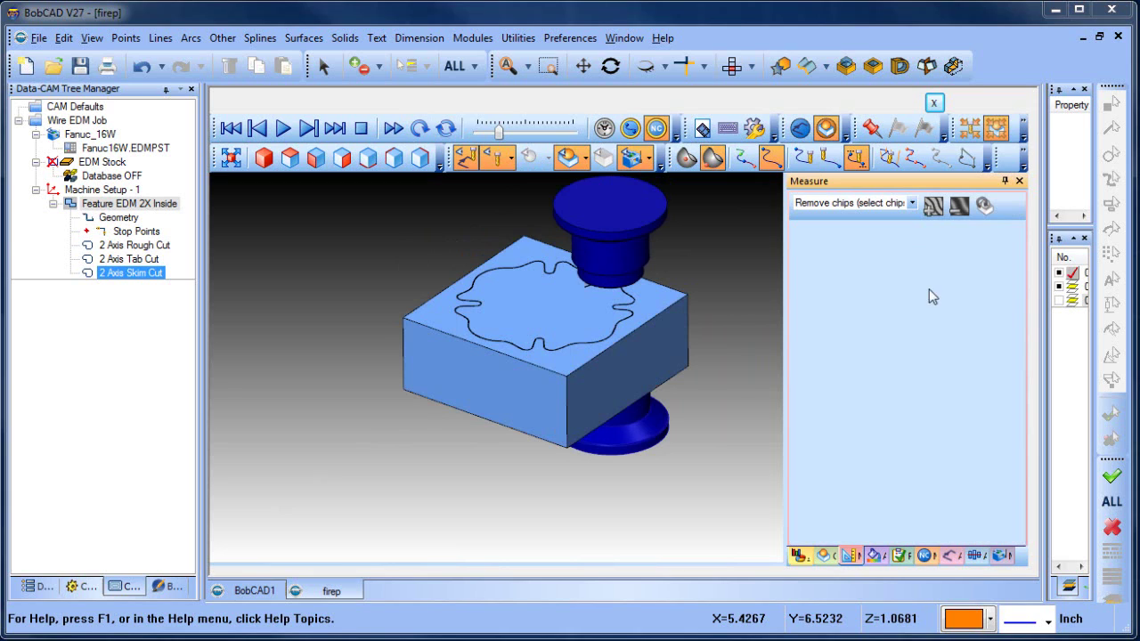
{"action": "left_click", "coordinate": [530, 311]}
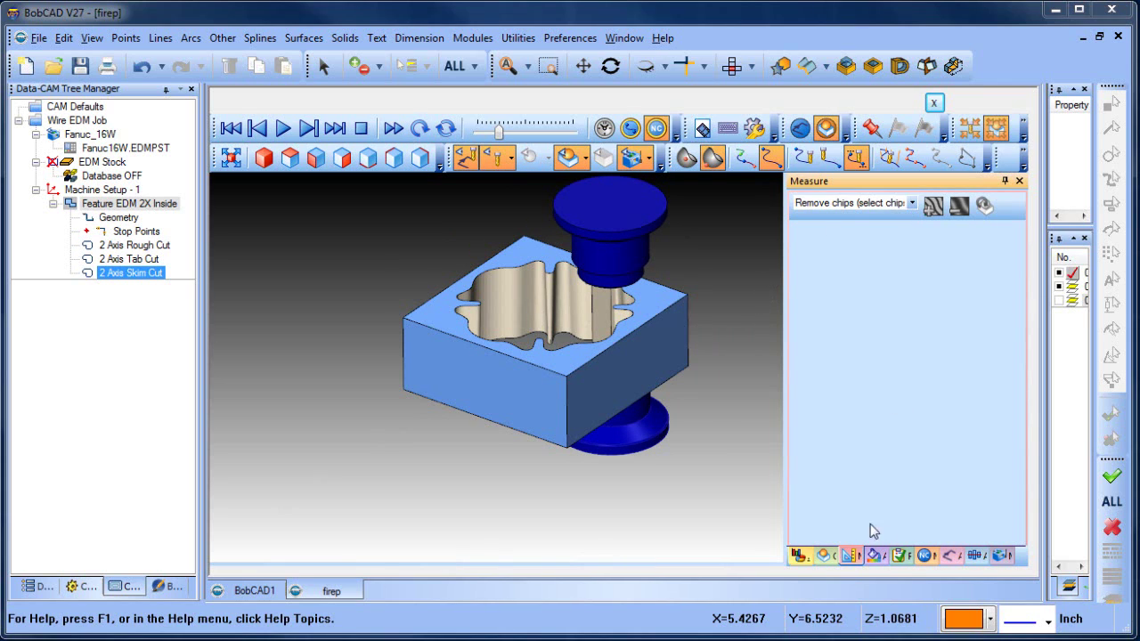
{"action": "left_click", "coordinate": [824, 556]}
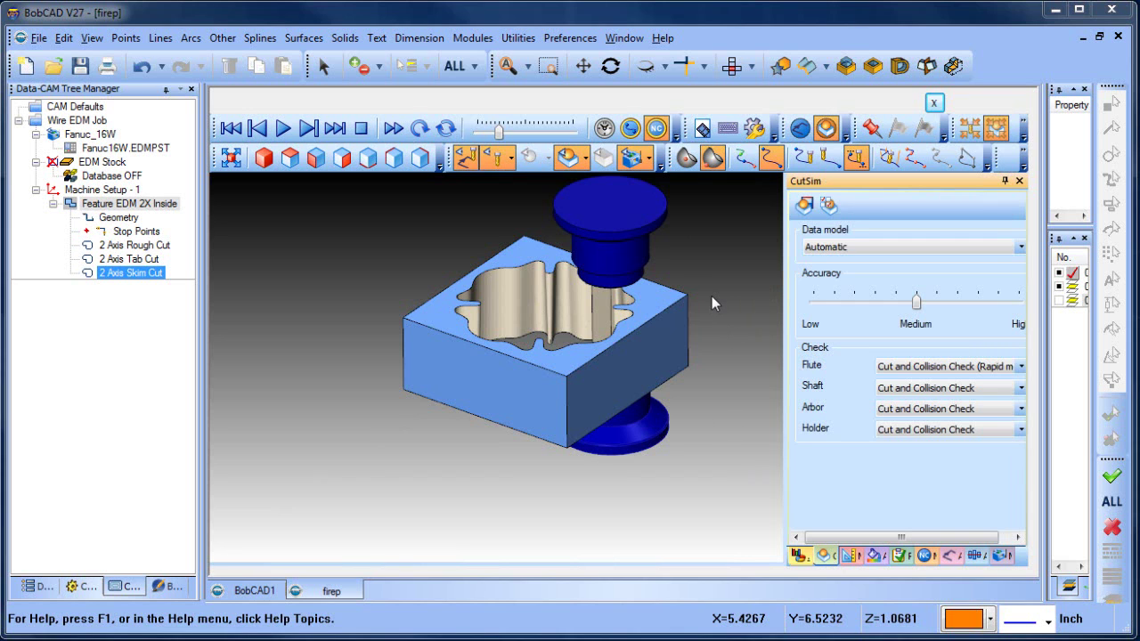
- Zoom in on the cut pocket, hide the wire tool, and view the block from above
{"action": "middle_click_drag", "start_coordinate": [711, 296], "coordinate": [636, 288]}
{"action": "scroll", "coordinate": [508, 279], "scroll_direction": "up", "scroll_amount": 3}
{"action": "scroll", "coordinate": [636, 289], "scroll_direction": "up", "scroll_amount": 3}
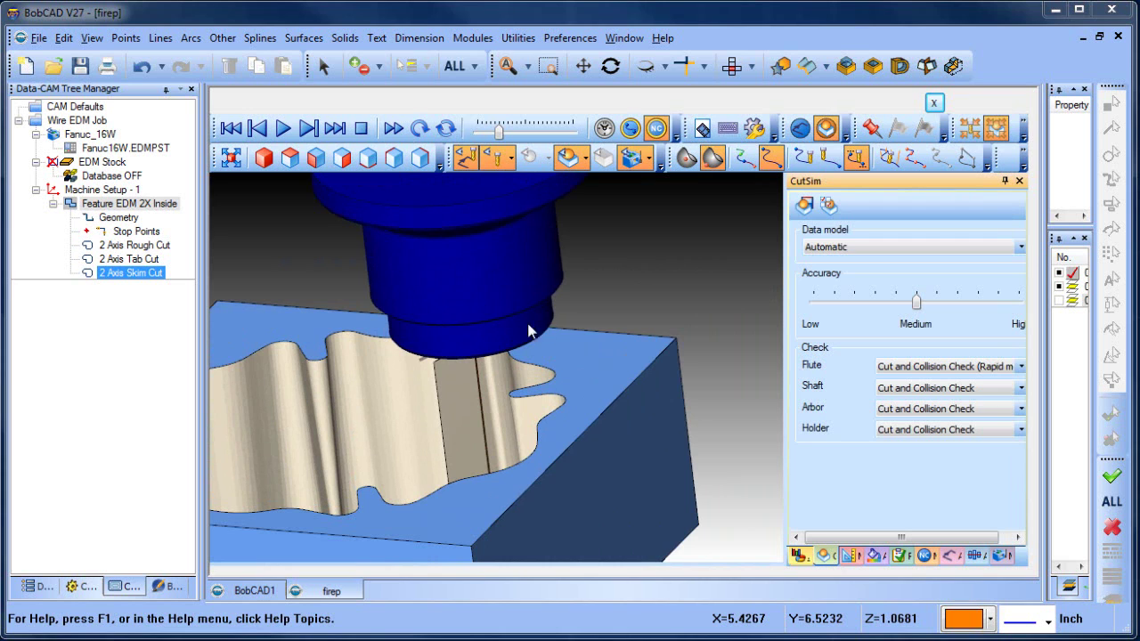
{"action": "left_click", "coordinate": [631, 159]}
{"action": "left_click", "coordinate": [630, 159]}
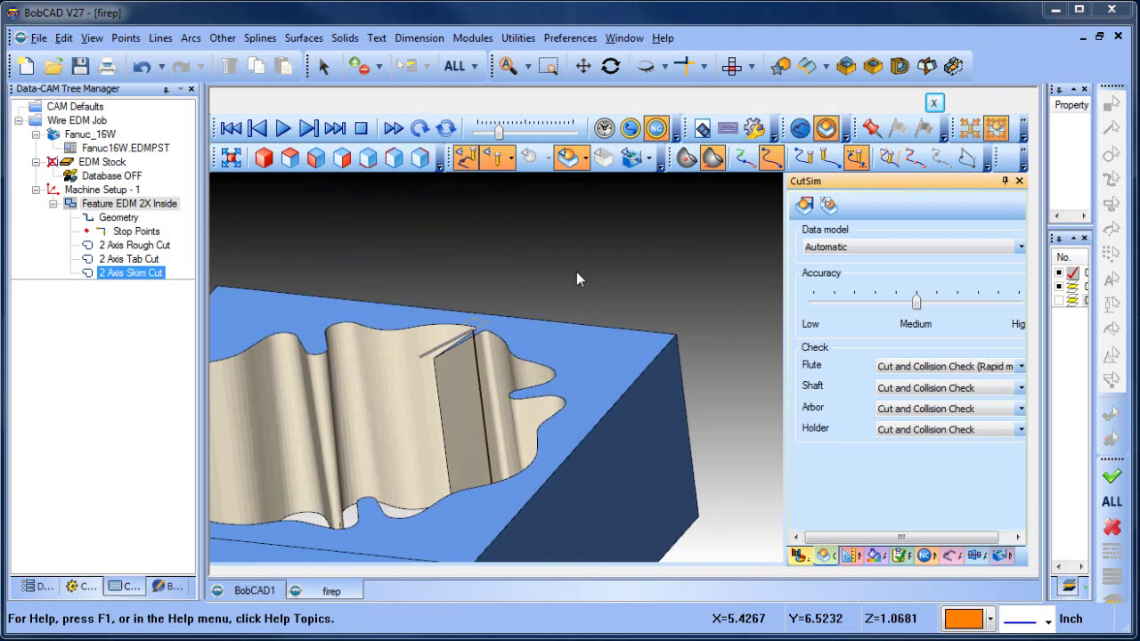
{"action": "middle_click_drag", "start_coordinate": [576, 279], "coordinate": [587, 333]}
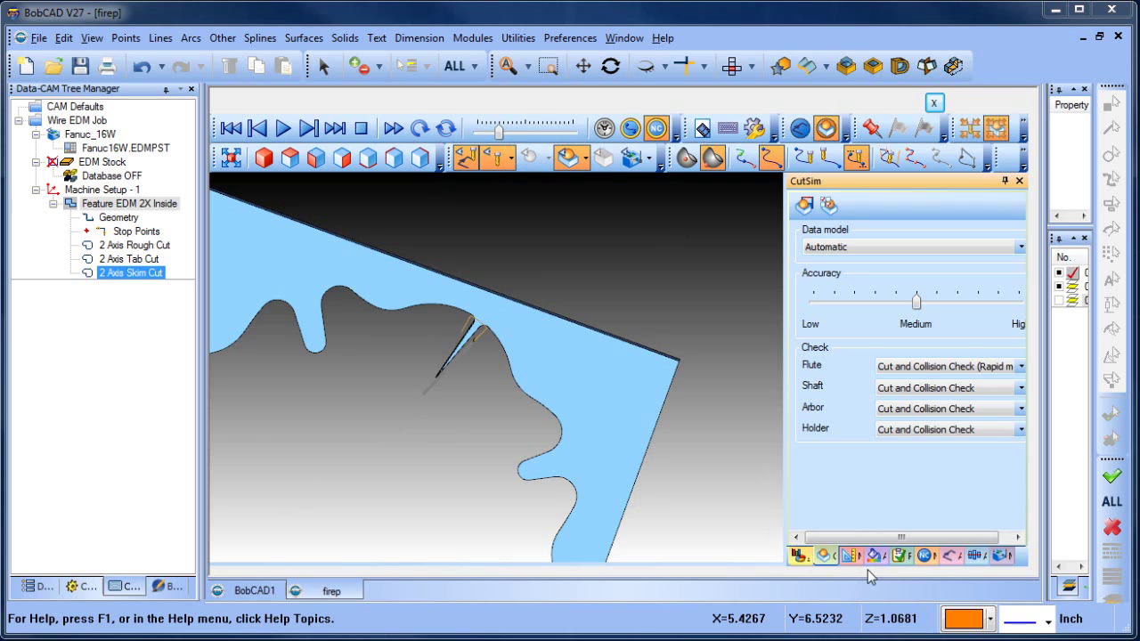
{"action": "left_click", "coordinate": [927, 556]}
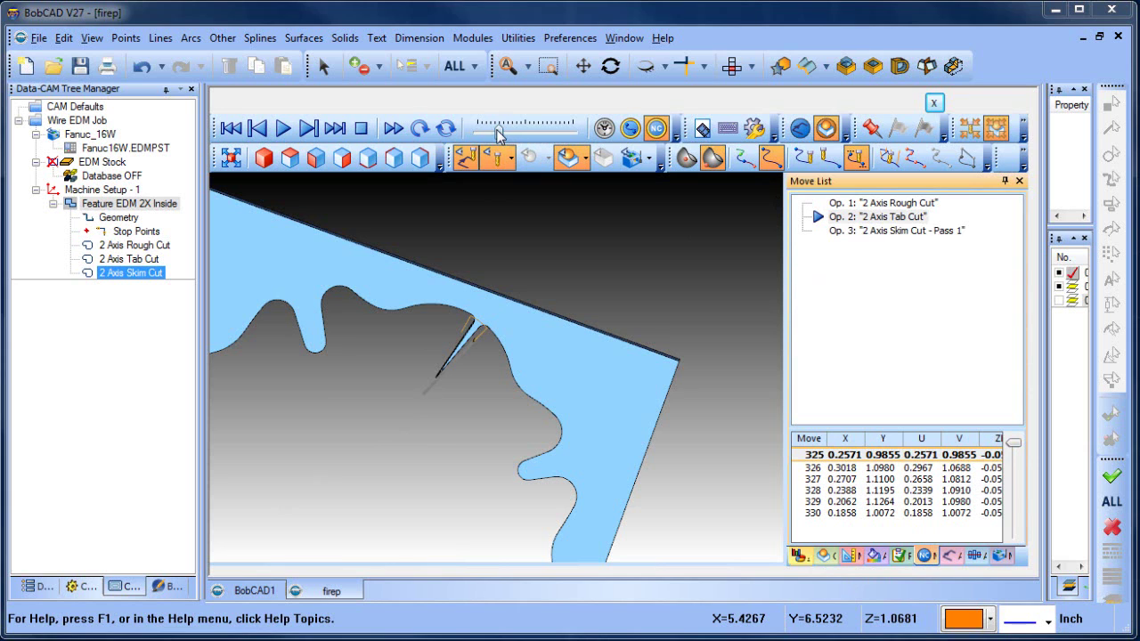
- Play the Op. 3 skim cut to completion with wire guides shown, then exit CutSim
{"action": "left_click_drag", "start_coordinate": [499, 133], "coordinate": [490, 131]}
{"action": "left_click", "coordinate": [283, 128]}
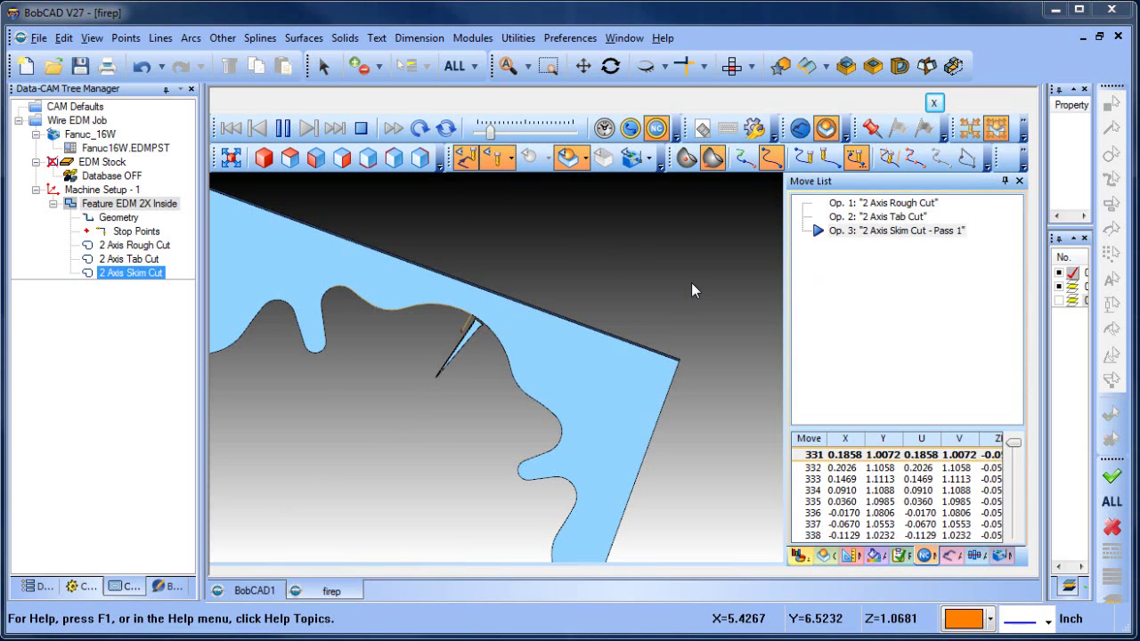
{"action": "middle_click_drag", "start_coordinate": [661, 284], "coordinate": [716, 419]}
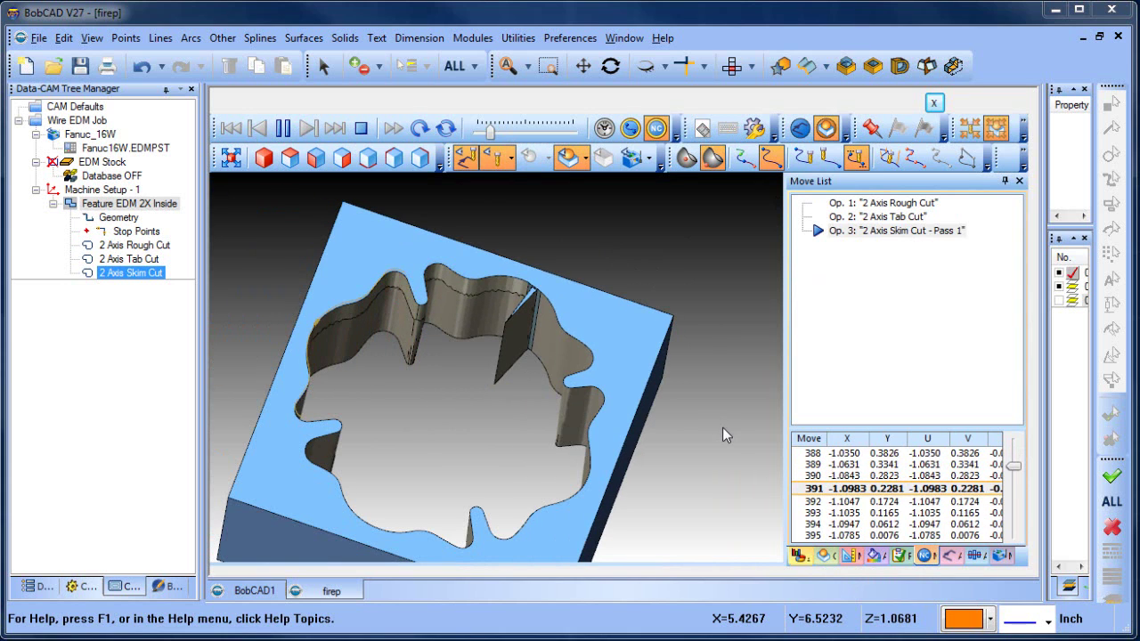
{"action": "middle_click_drag", "start_coordinate": [723, 426], "coordinate": [748, 412]}
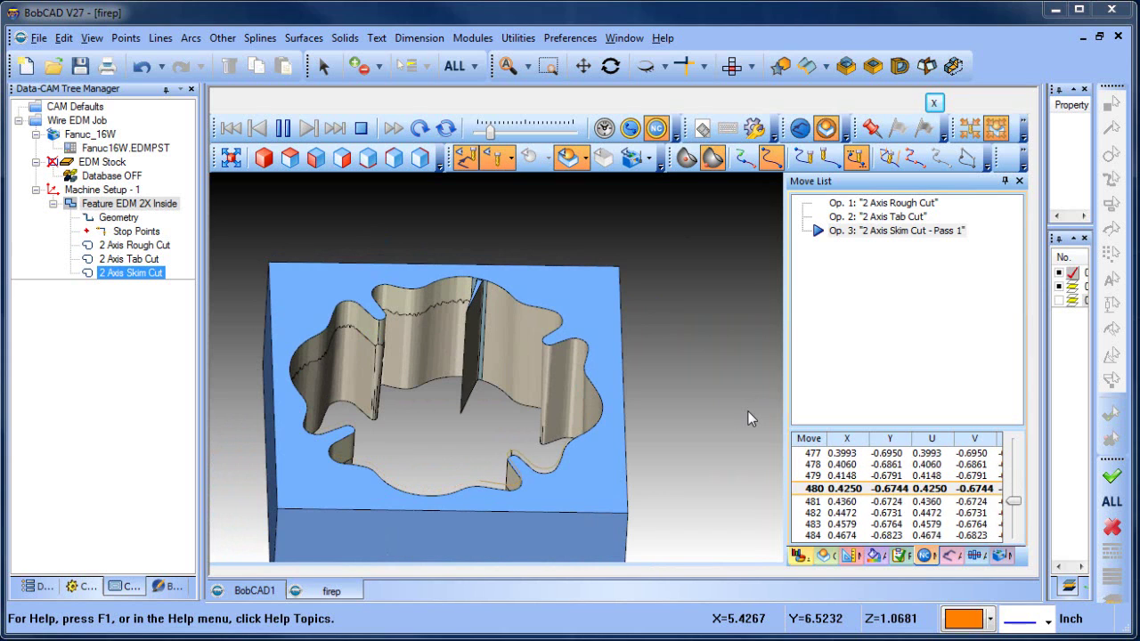
{"action": "left_click", "coordinate": [631, 158]}
{"action": "middle_click_drag", "start_coordinate": [709, 345], "coordinate": [708, 373]}
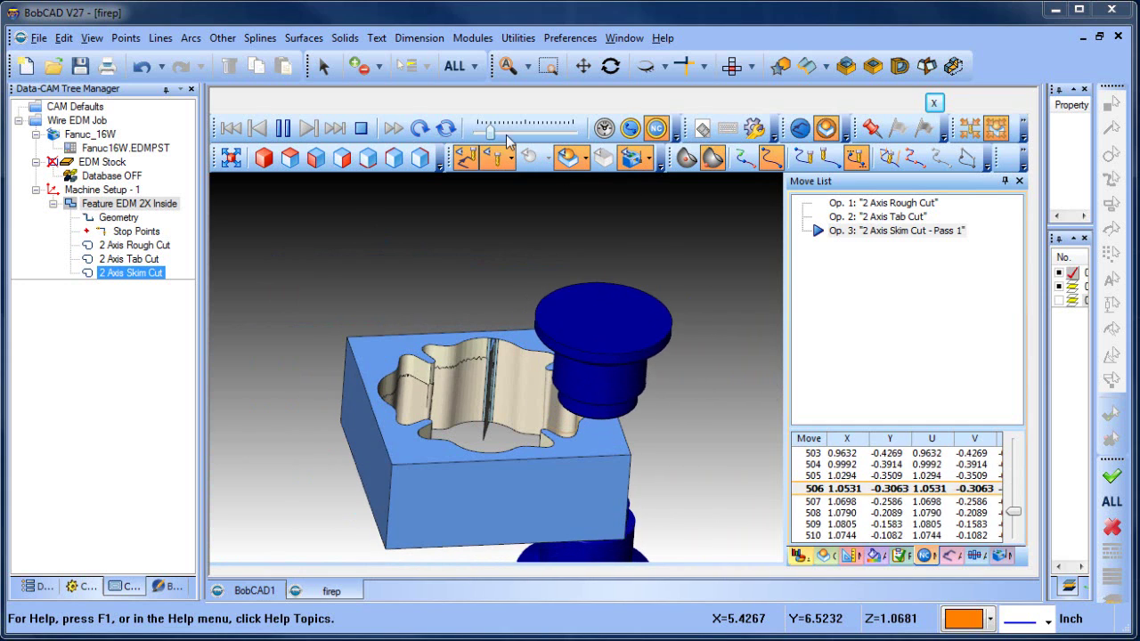
{"action": "left_click_drag", "start_coordinate": [491, 132], "coordinate": [549, 133]}
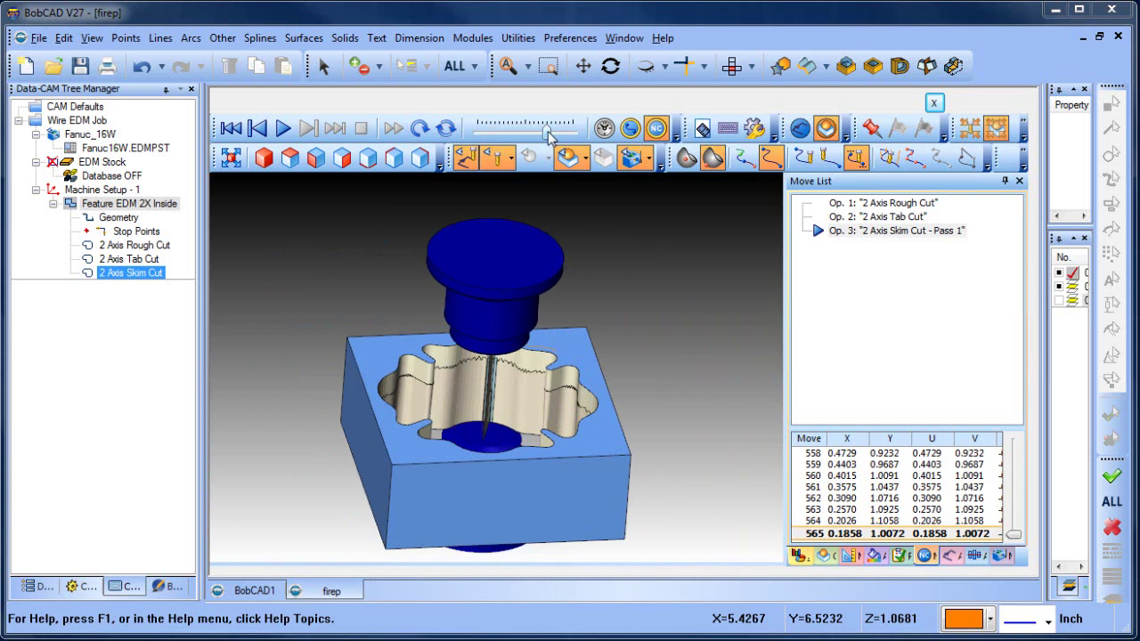
{"action": "middle_click_drag", "start_coordinate": [629, 420], "coordinate": [674, 406]}
{"action": "left_click", "coordinate": [933, 102]}
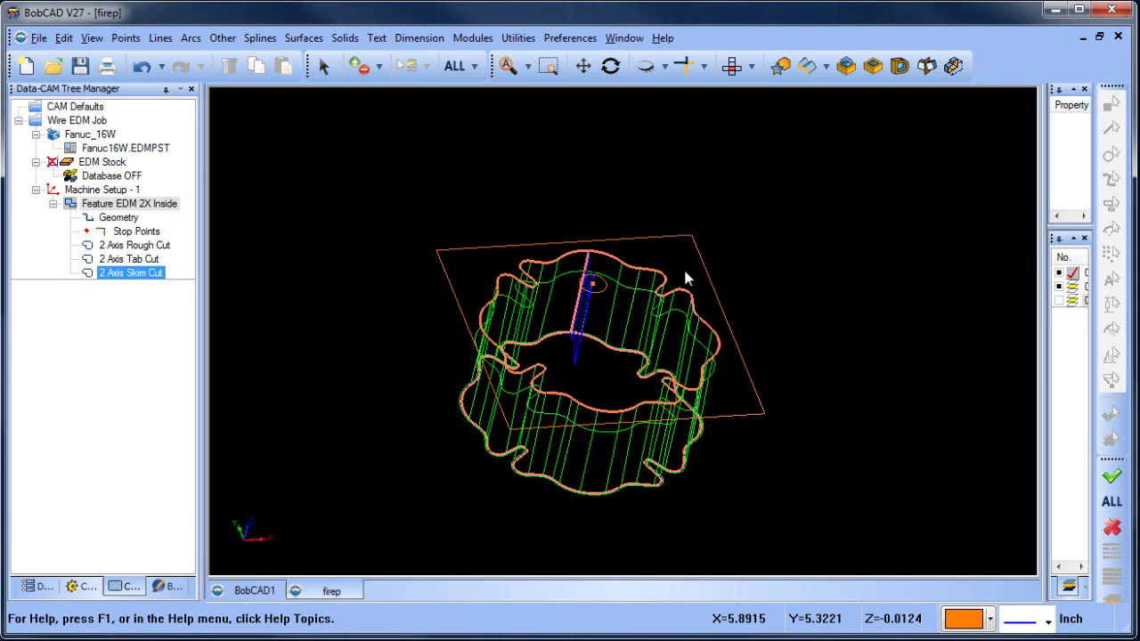
- Widen the side panel, cancel the Wire EDM Job's setup sheet, and reopen its actions
{"action": "left_click_drag", "start_coordinate": [1046, 229], "coordinate": [923, 229]}
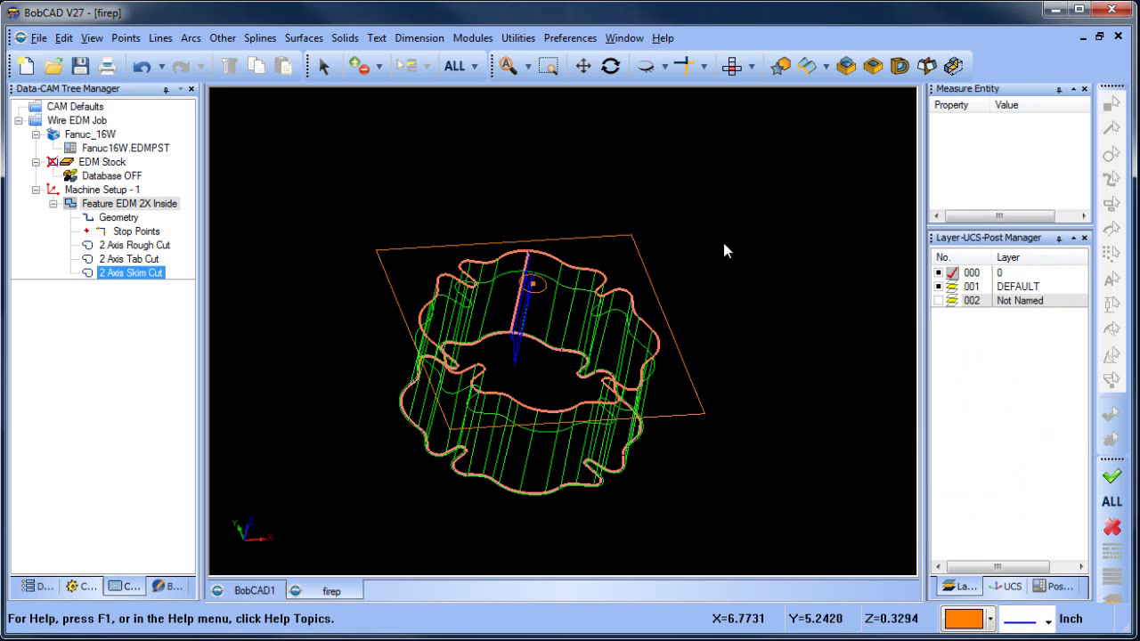
{"action": "left_click", "coordinate": [111, 217]}
{"action": "left_click", "coordinate": [73, 123]}
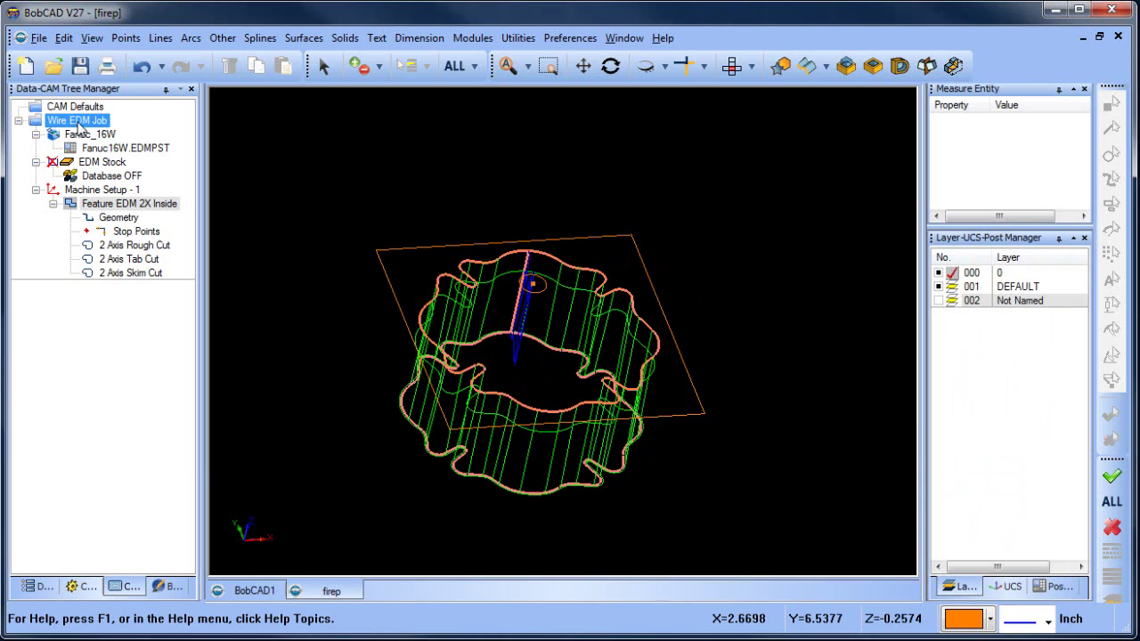
{"action": "right_click", "coordinate": [80, 129]}
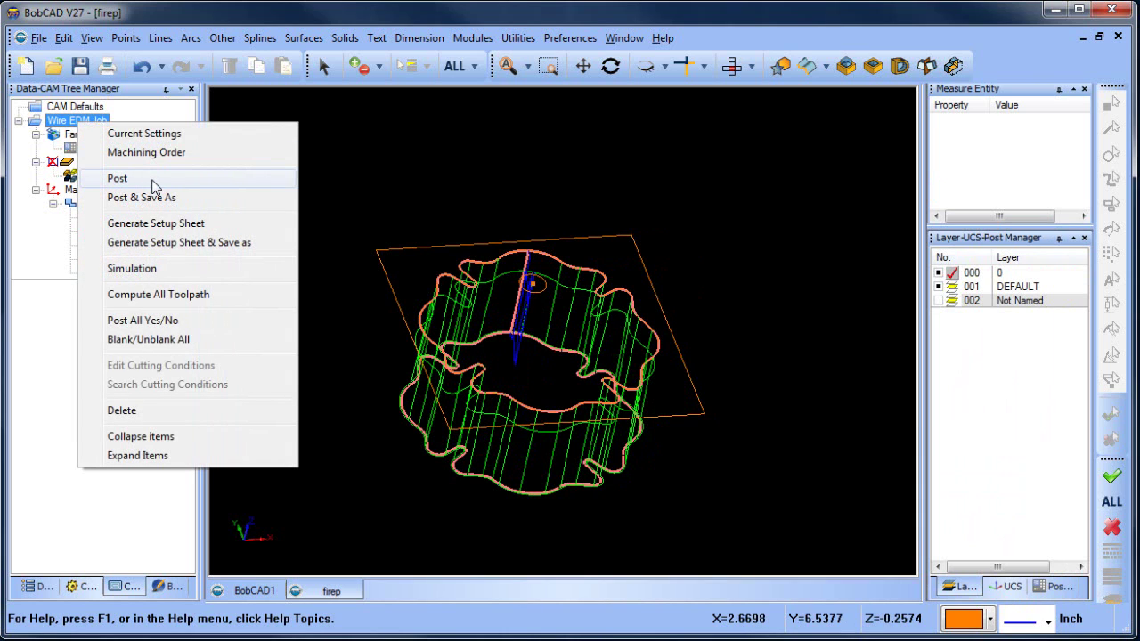
{"action": "left_click", "coordinate": [156, 223]}
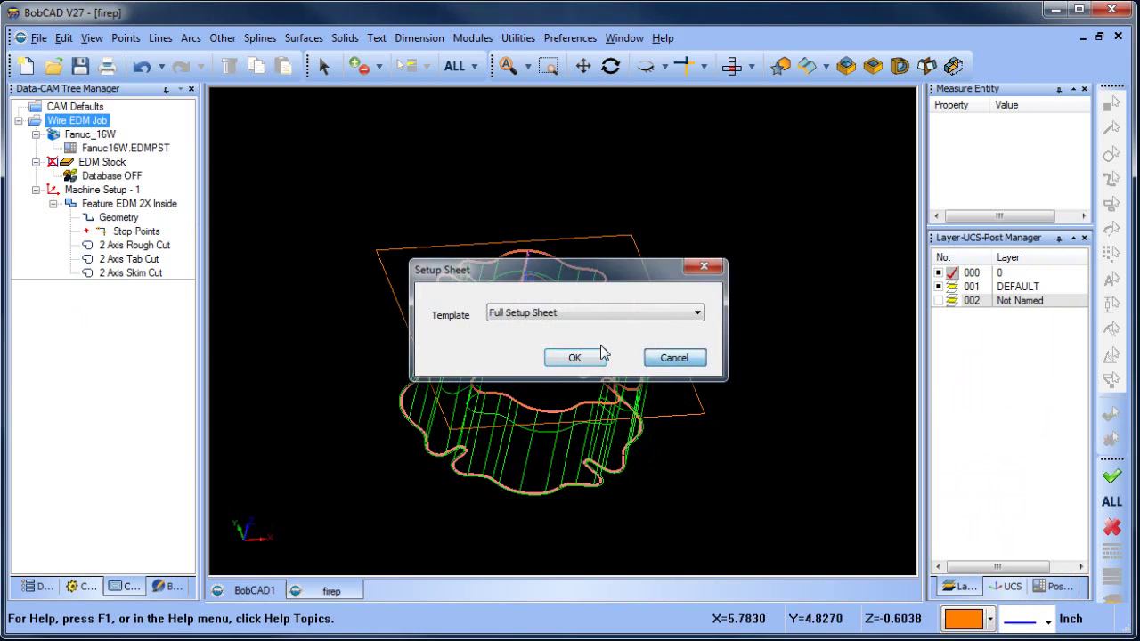
{"action": "left_click", "coordinate": [575, 357]}
{"action": "right_click", "coordinate": [94, 127]}
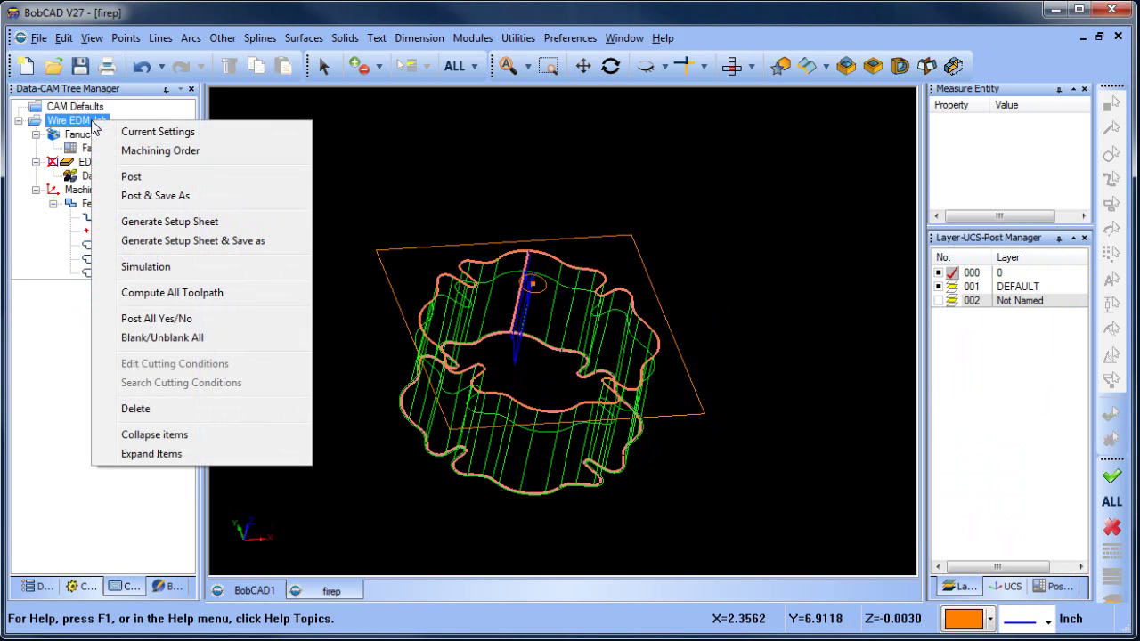
- Post the Wire EDM Job and enlarge the posted-code panel
{"action": "left_click", "coordinate": [177, 183]}
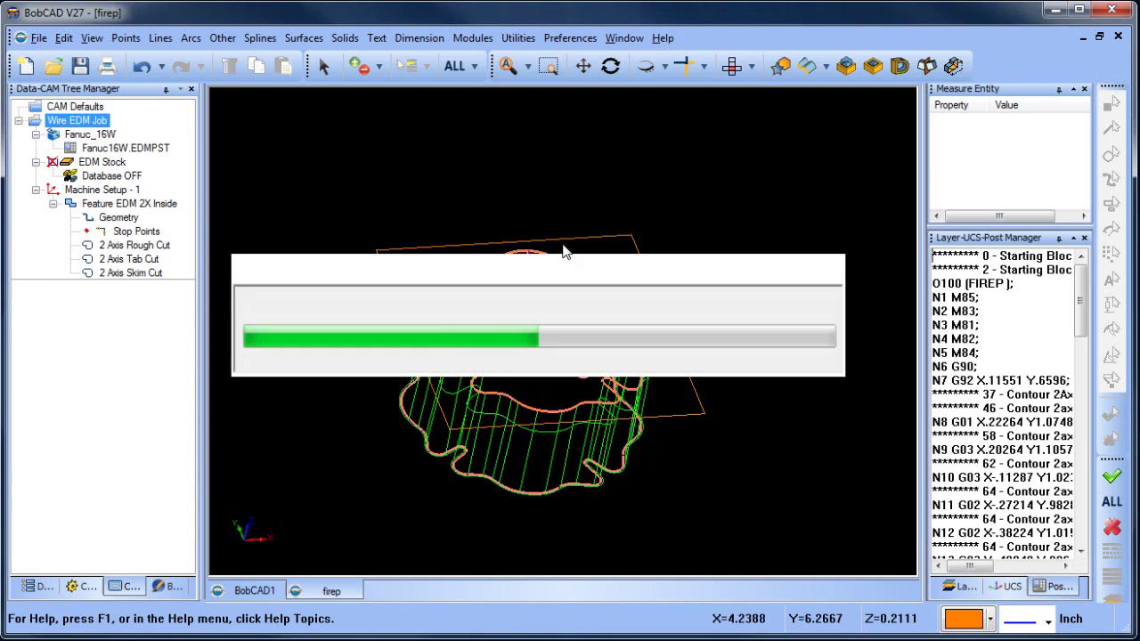
{"action": "left_click_drag", "start_coordinate": [926, 238], "coordinate": [836, 238]}
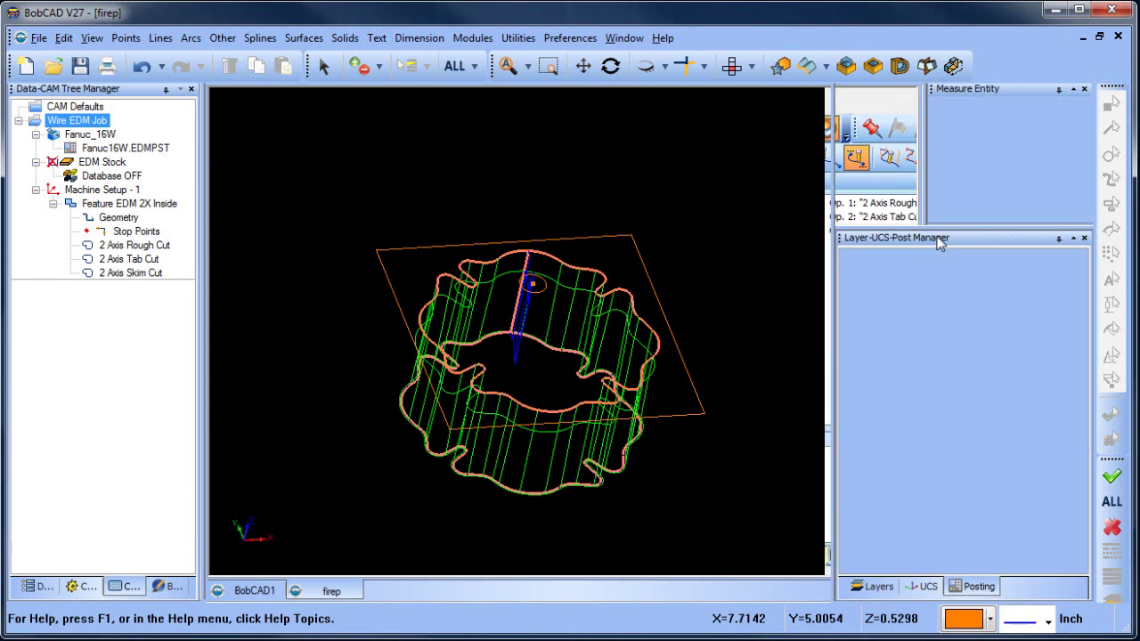
{"action": "left_click_drag", "start_coordinate": [965, 226], "coordinate": [964, 162]}
{"action": "scroll", "coordinate": [859, 318], "scroll_direction": "down", "scroll_amount": 1}
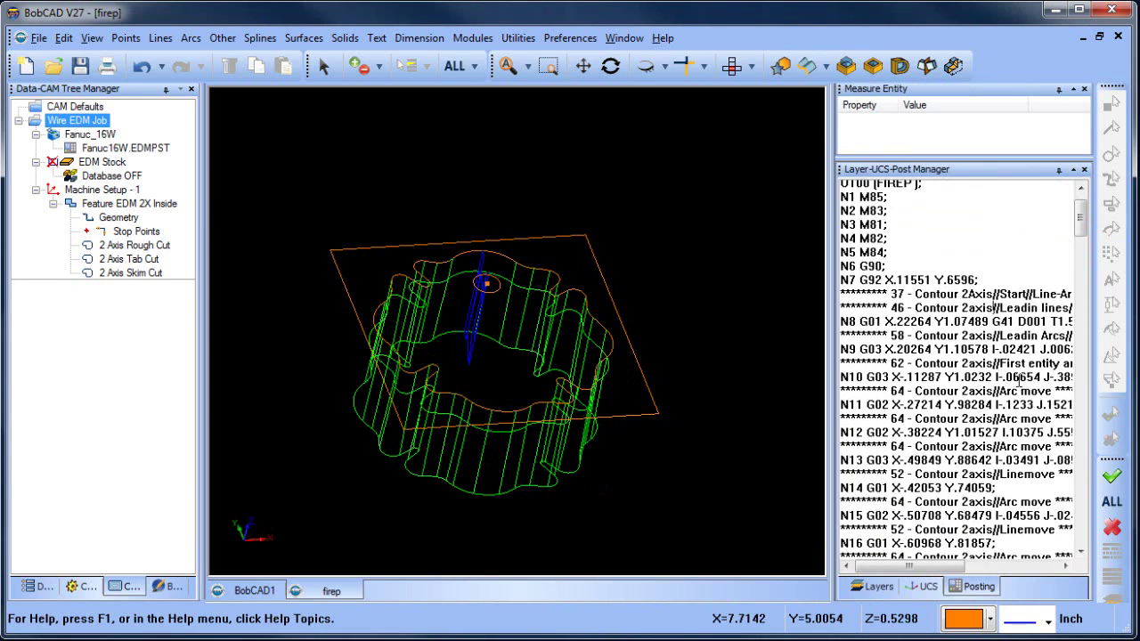
{"action": "left_click_drag", "start_coordinate": [834, 304], "coordinate": [773, 303]}
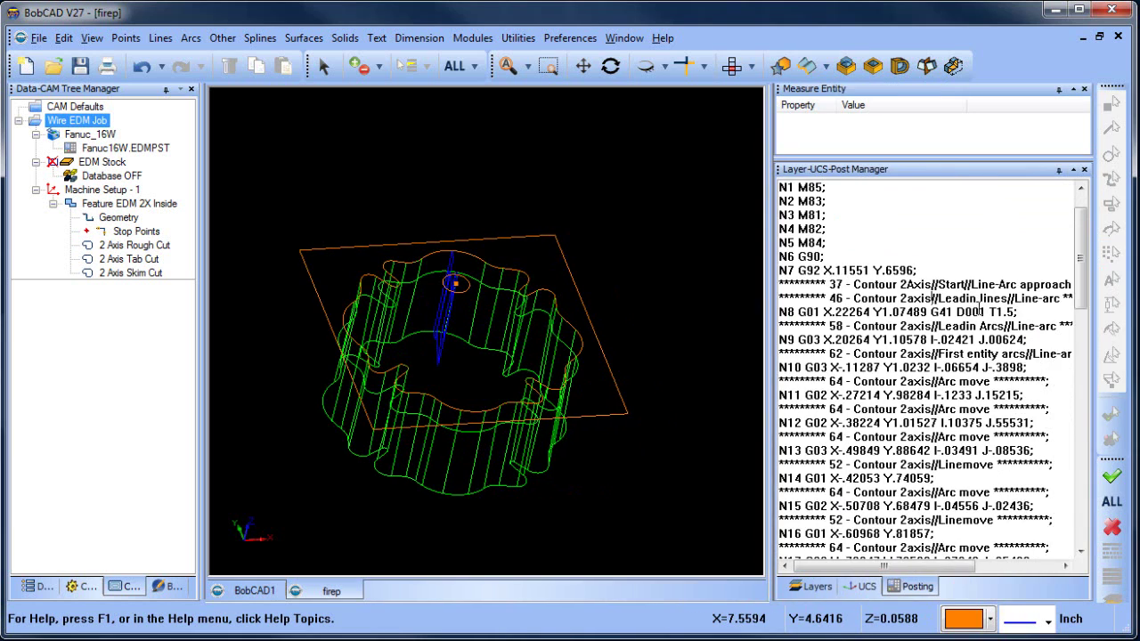
- Highlight the starred debug comments like '37 - Contour' and select the Fanuc16W.EDMPST post
{"action": "scroll", "coordinate": [813, 188], "scroll_direction": "up", "scroll_amount": 2}
{"action": "left_click_drag", "start_coordinate": [826, 187], "coordinate": [875, 203]}
{"action": "left_click_drag", "start_coordinate": [815, 326], "coordinate": [897, 326]}
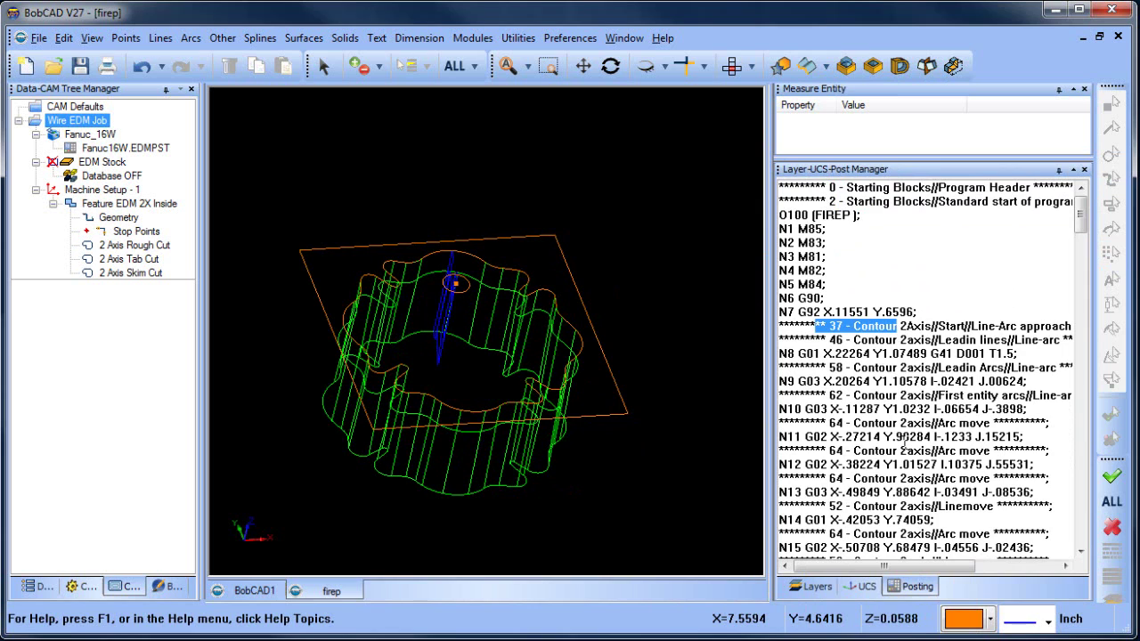
{"action": "left_click", "coordinate": [124, 148]}
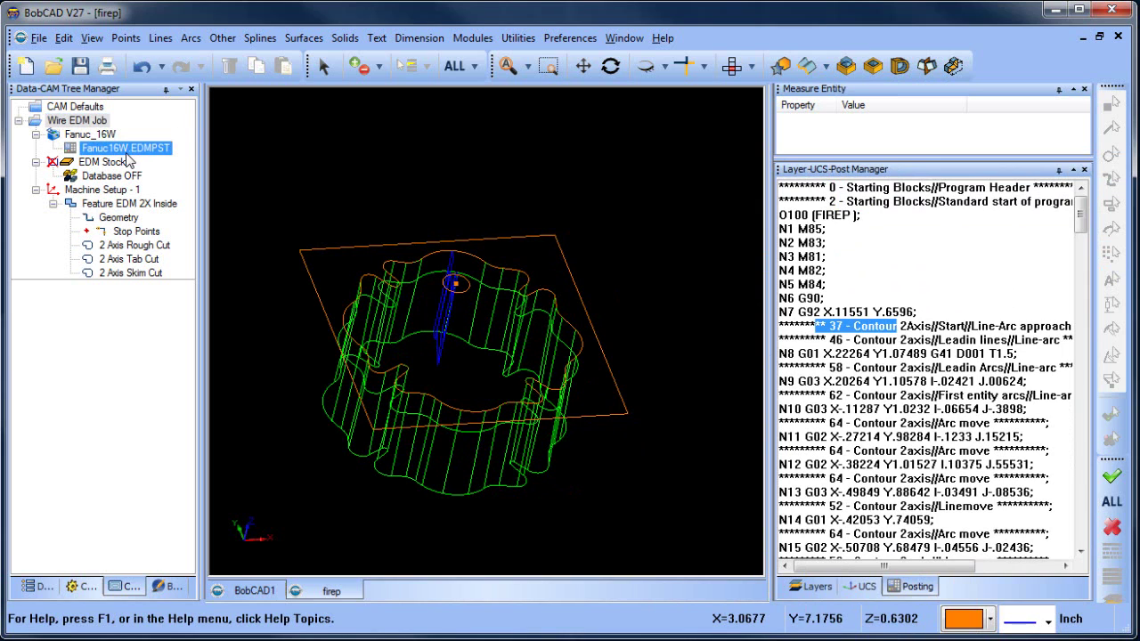
- Open the Fanuc16W post processor file in Notepad through the post file browser
{"action": "right_click", "coordinate": [119, 150]}
{"action": "left_click", "coordinate": [155, 160]}
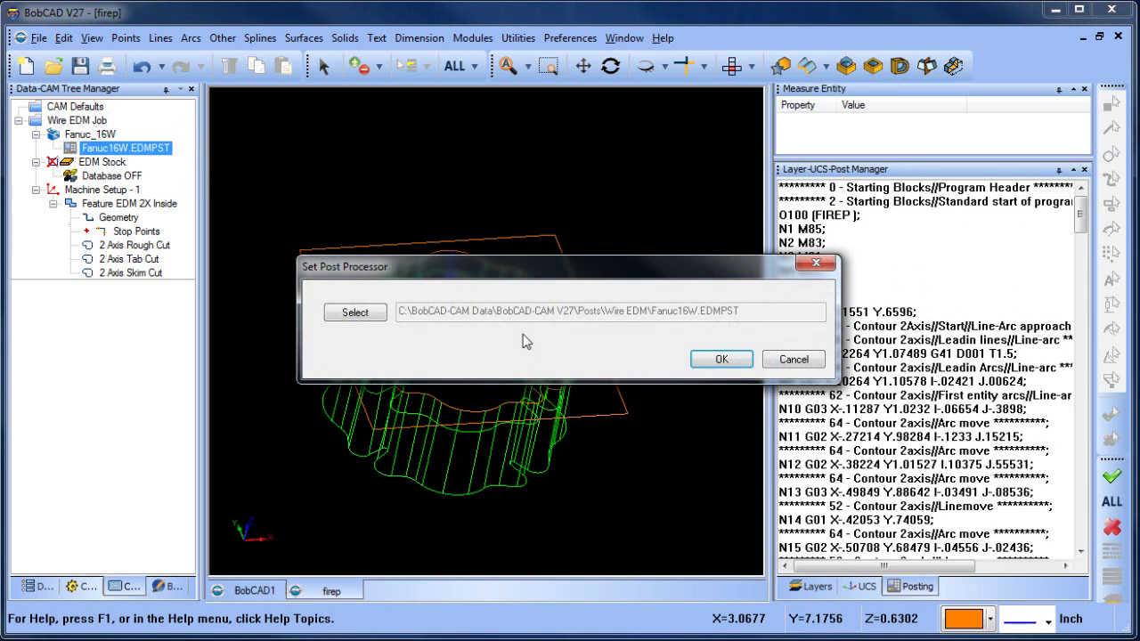
{"action": "left_click", "coordinate": [365, 314]}
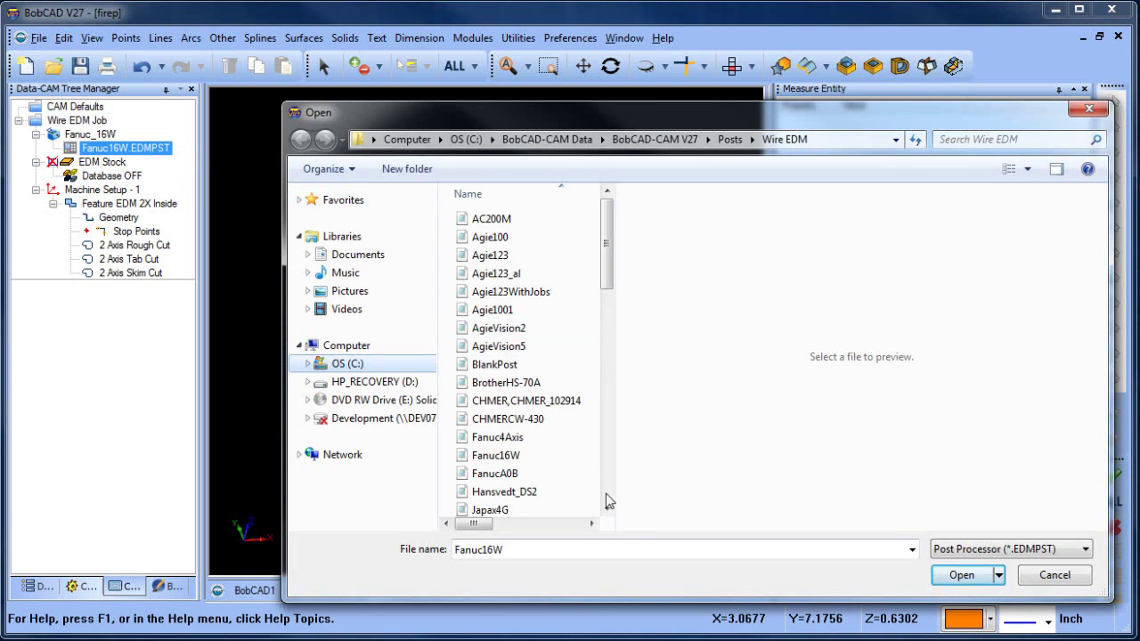
{"action": "left_click_drag", "start_coordinate": [610, 267], "coordinate": [609, 305]}
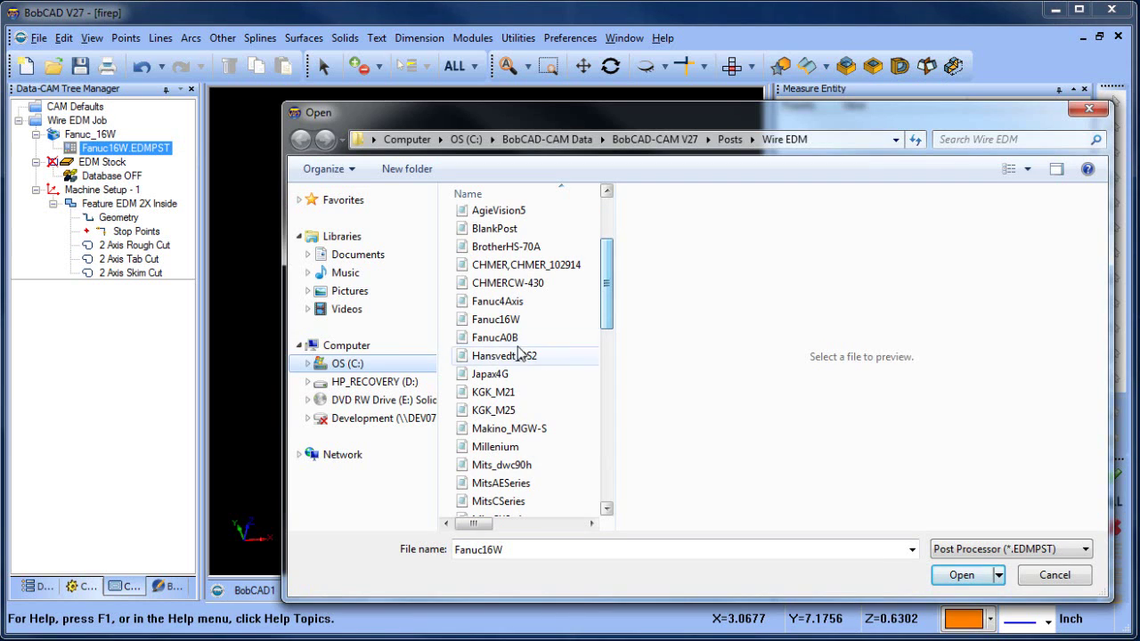
{"action": "left_click", "coordinate": [499, 319]}
{"action": "right_click", "coordinate": [505, 323]}
{"action": "left_click", "coordinate": [547, 380]}
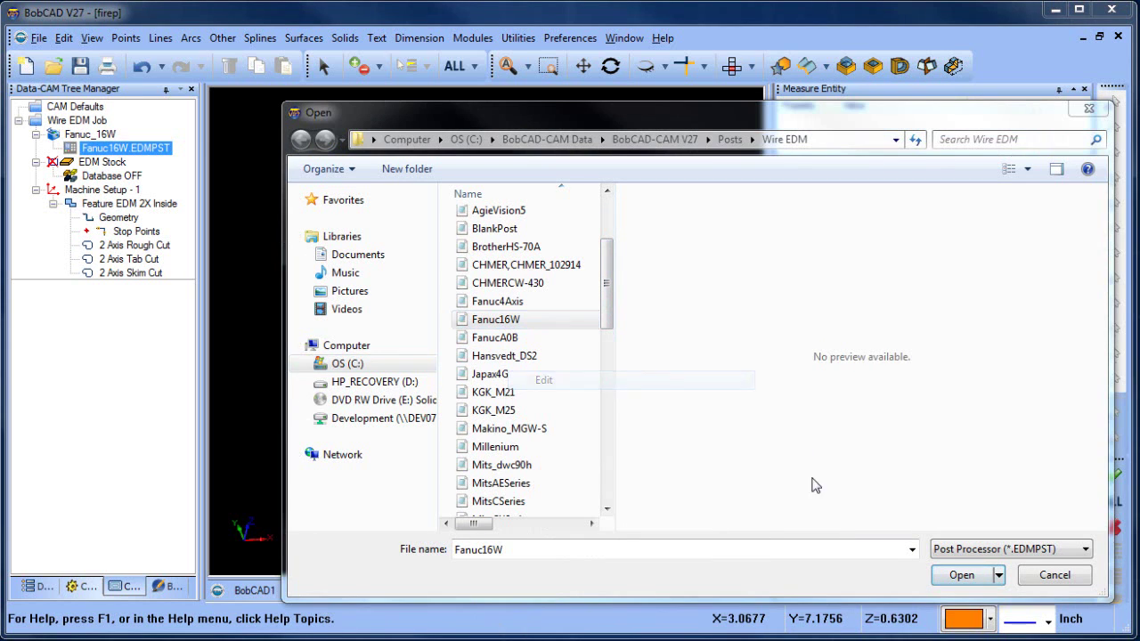
- Close the browser and post processor dialogs, and move Notepad aside
{"action": "left_click", "coordinate": [1059, 578]}
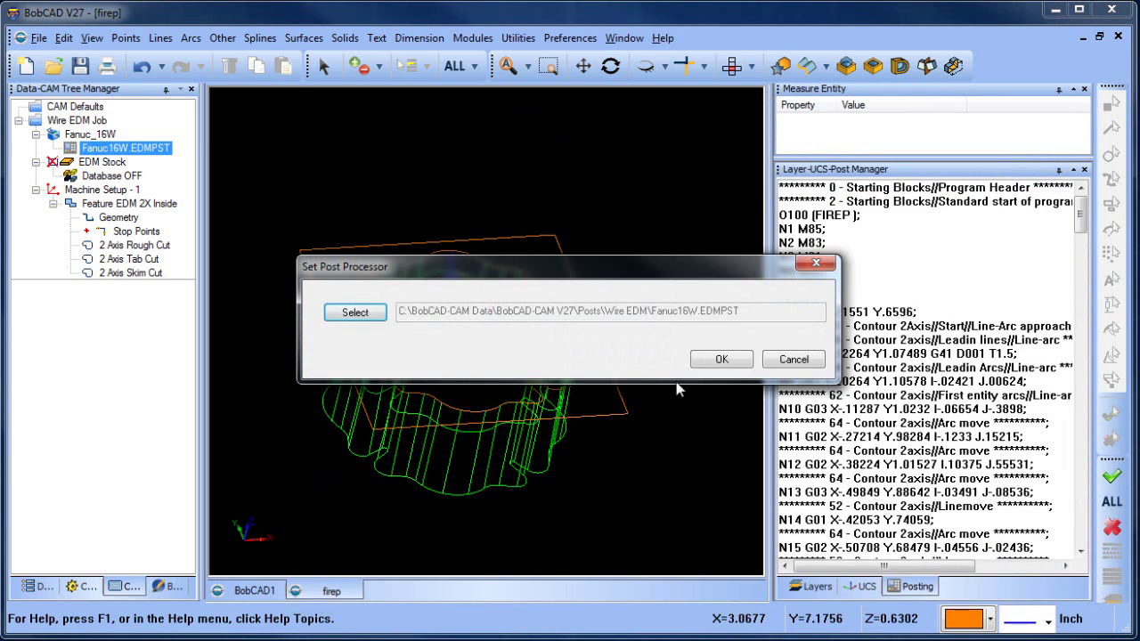
{"action": "left_click", "coordinate": [784, 360]}
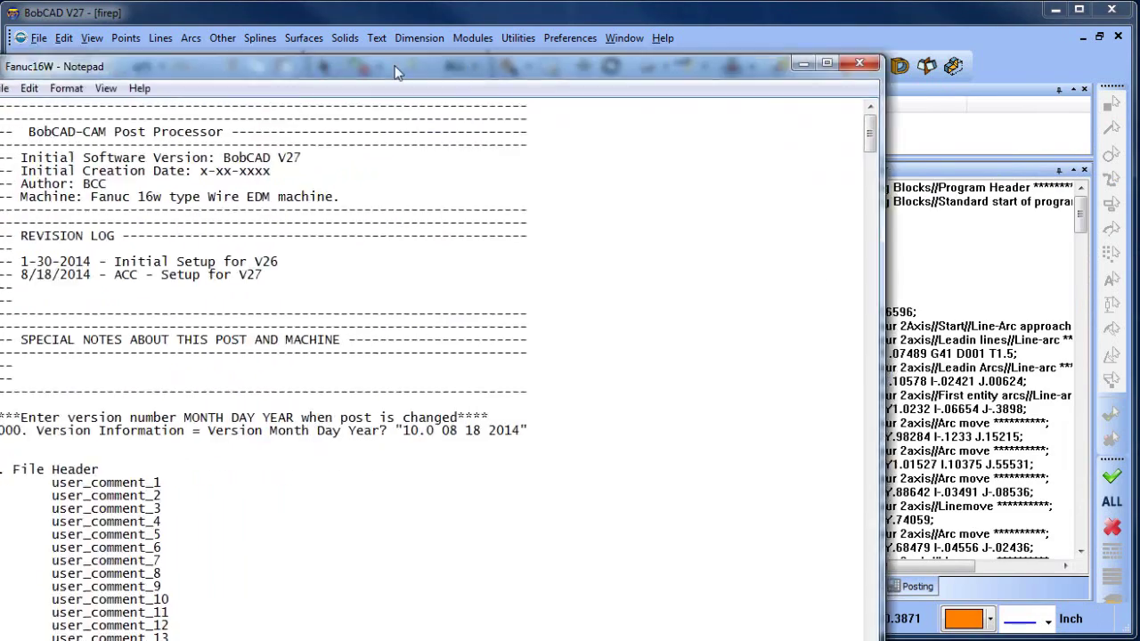
{"action": "left_click_drag", "start_coordinate": [396, 71], "coordinate": [650, 69]}
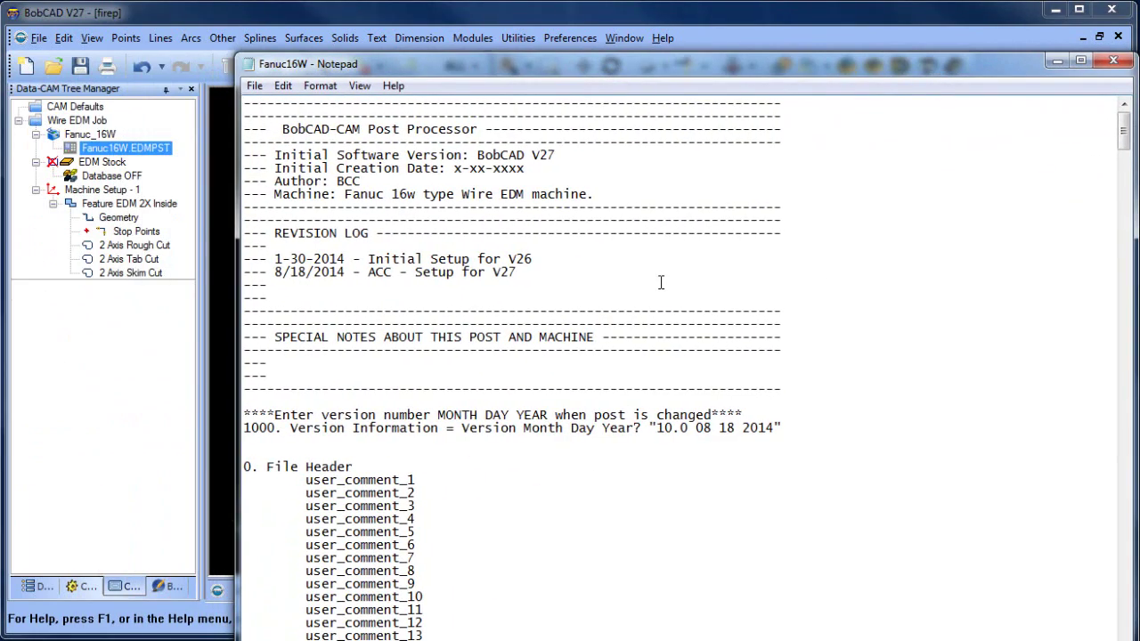
- Change the post file's section 22 Set debug option to debug_off
{"action": "scroll", "coordinate": [661, 282], "scroll_direction": "down", "scroll_amount": 20}
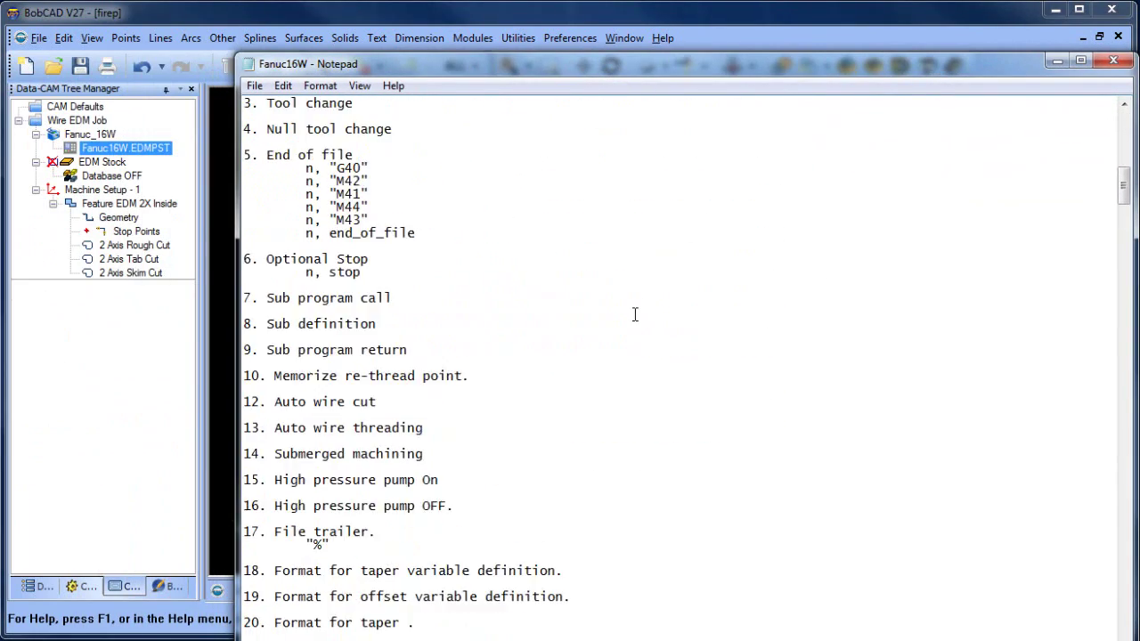
{"action": "scroll", "coordinate": [635, 315], "scroll_direction": "down", "scroll_amount": 6}
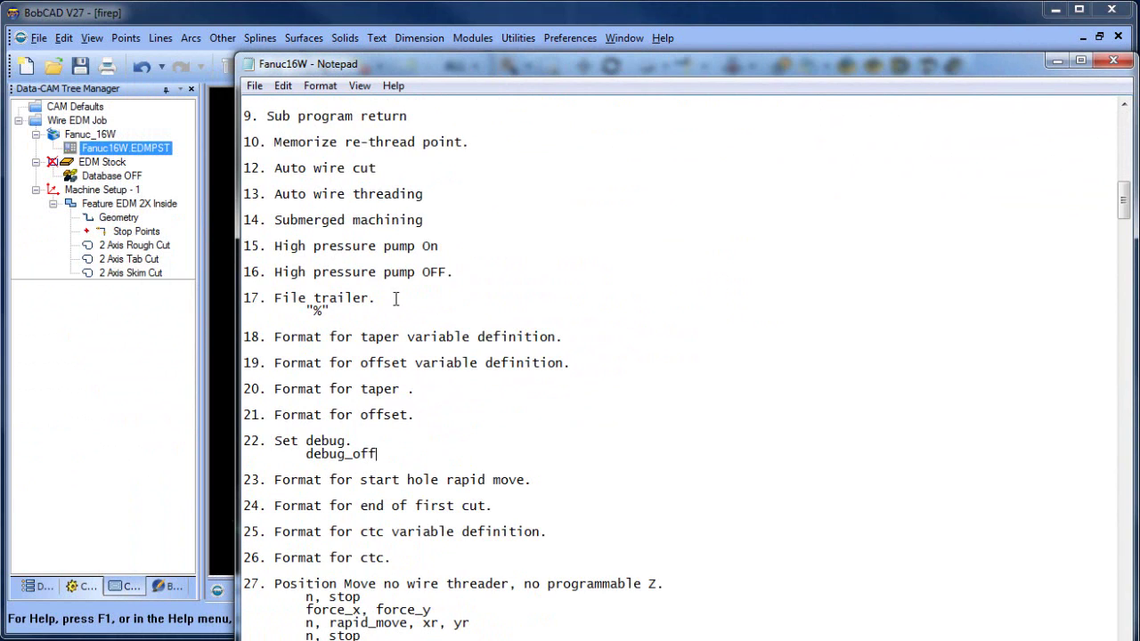
{"action": "left_click", "coordinate": [255, 85]}
- Save the edited Fanuc16W post and re-post the Wire EDM Job without debug comments
{"action": "left_click", "coordinate": [294, 147]}
{"action": "left_click", "coordinate": [173, 158]}
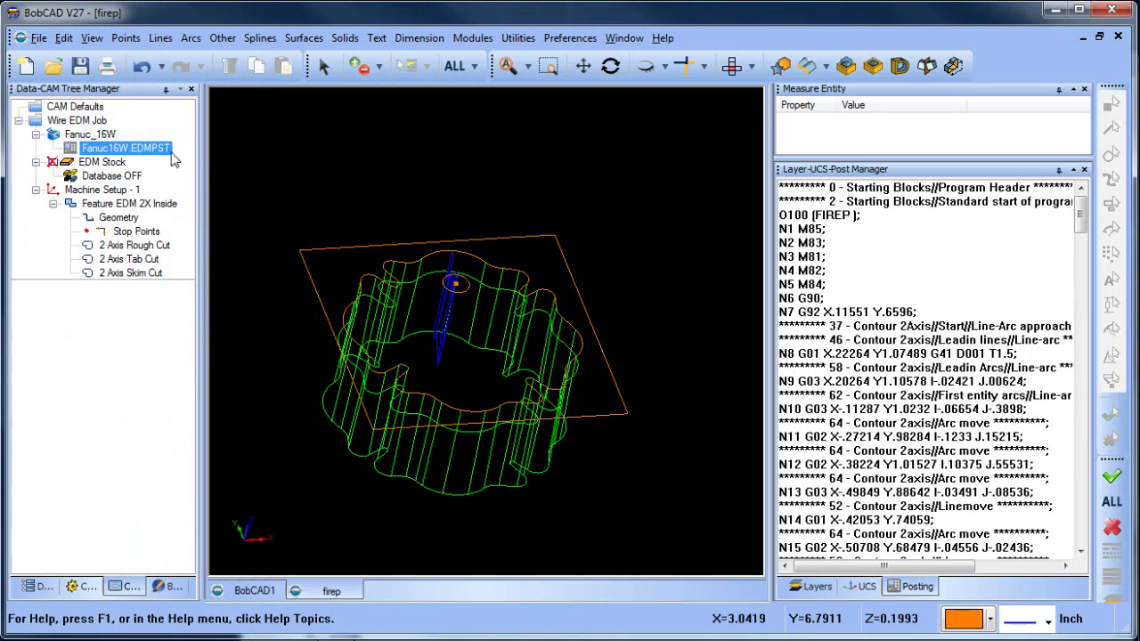
{"action": "right_click", "coordinate": [77, 120]}
{"action": "left_click", "coordinate": [178, 171]}
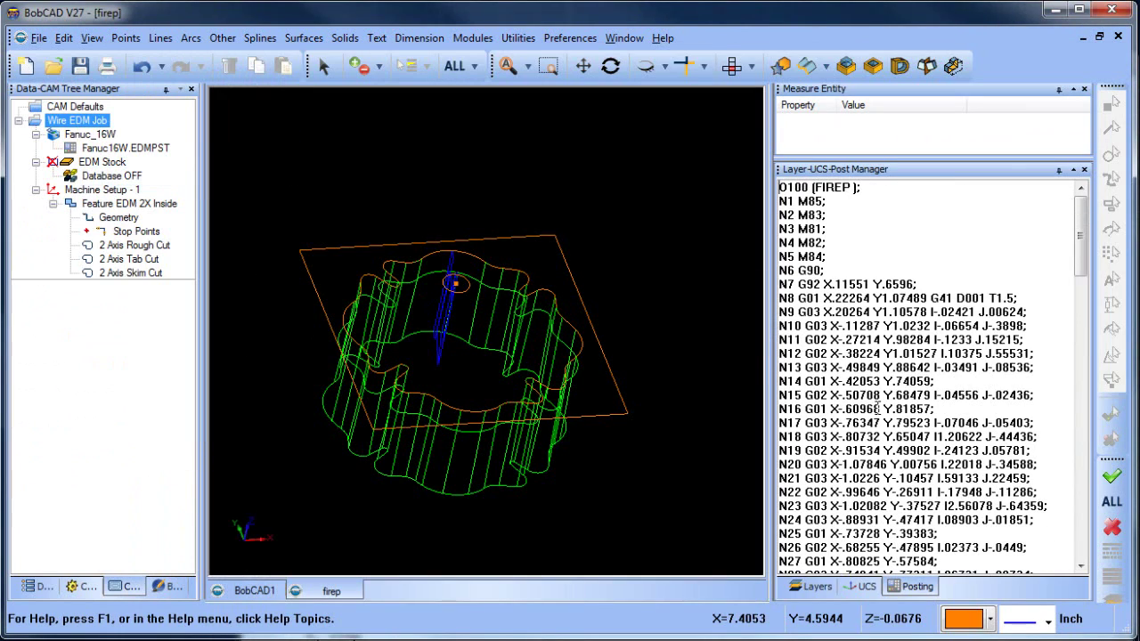
{"action": "mouse_move", "coordinate": [1081, 236]}
{"action": "left_mouse_down"}
{"action": "mouse_move", "coordinate": [1109, 384]}
{"action": "mouse_move", "coordinate": [1115, 545]}
{"action": "mouse_move", "coordinate": [1086, 468]}
{"action": "mouse_move", "coordinate": [1092, 225]}
{"action": "left_mouse_up"}
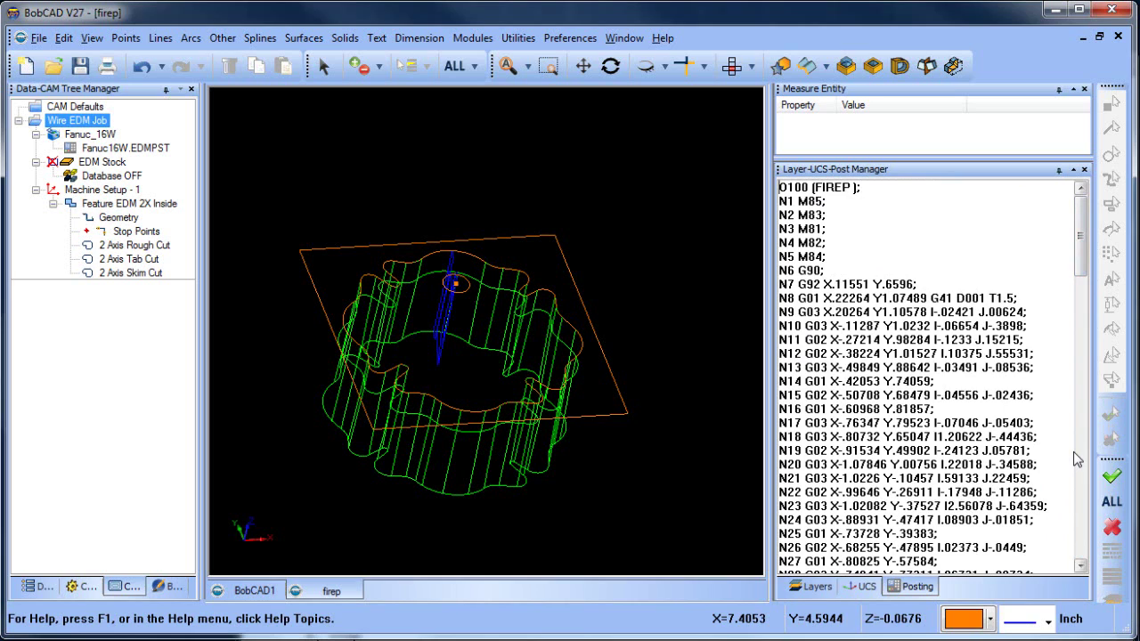